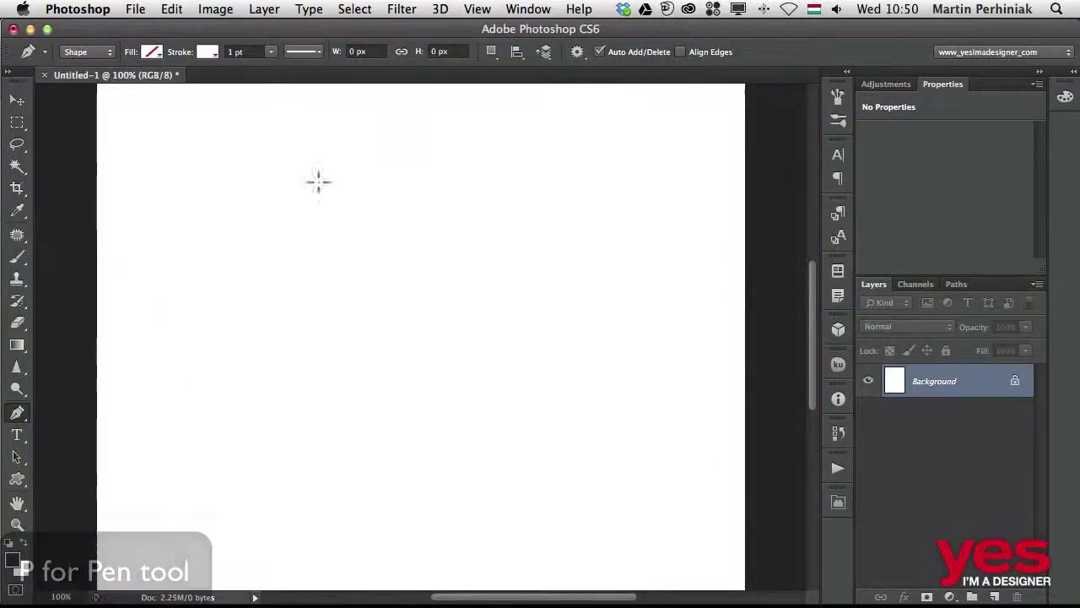
Draw an open path of three straight anchors plus an upward curve, and enable Rubber Band.
{"action": "left_click", "coordinate": [189, 316]}
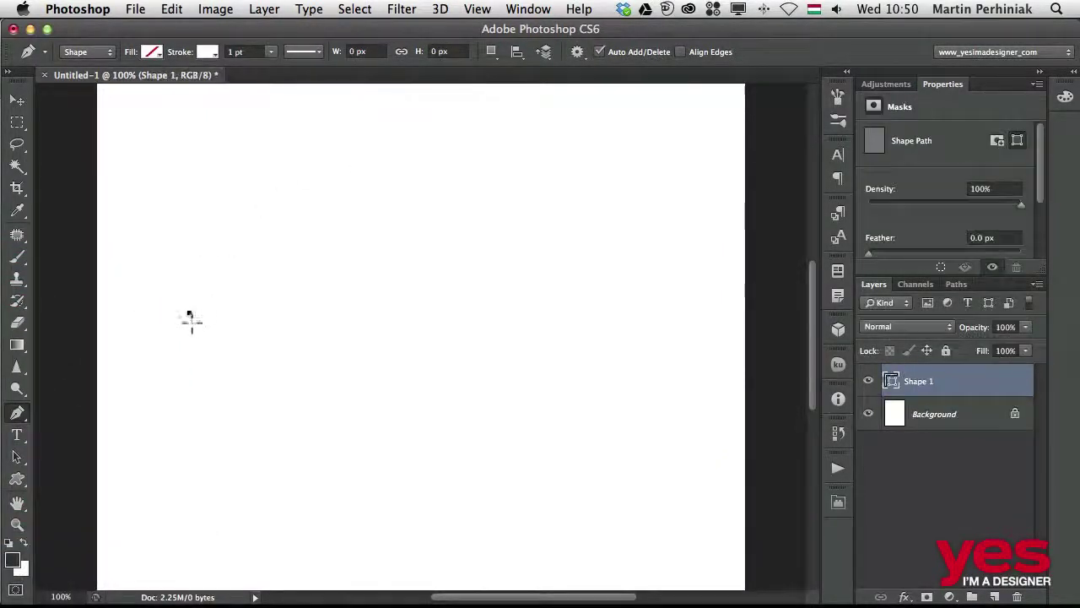
{"action": "left_click", "coordinate": [417, 306]}
{"action": "left_click", "coordinate": [605, 367]}
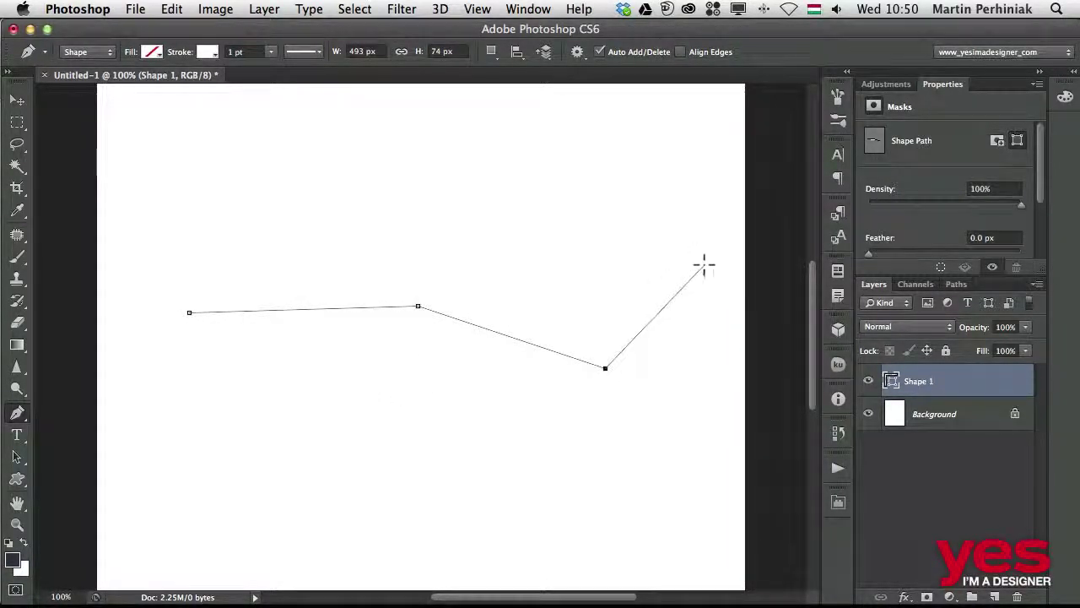
{"action": "left_click_drag", "start_coordinate": [705, 265], "coordinate": [680, 172]}
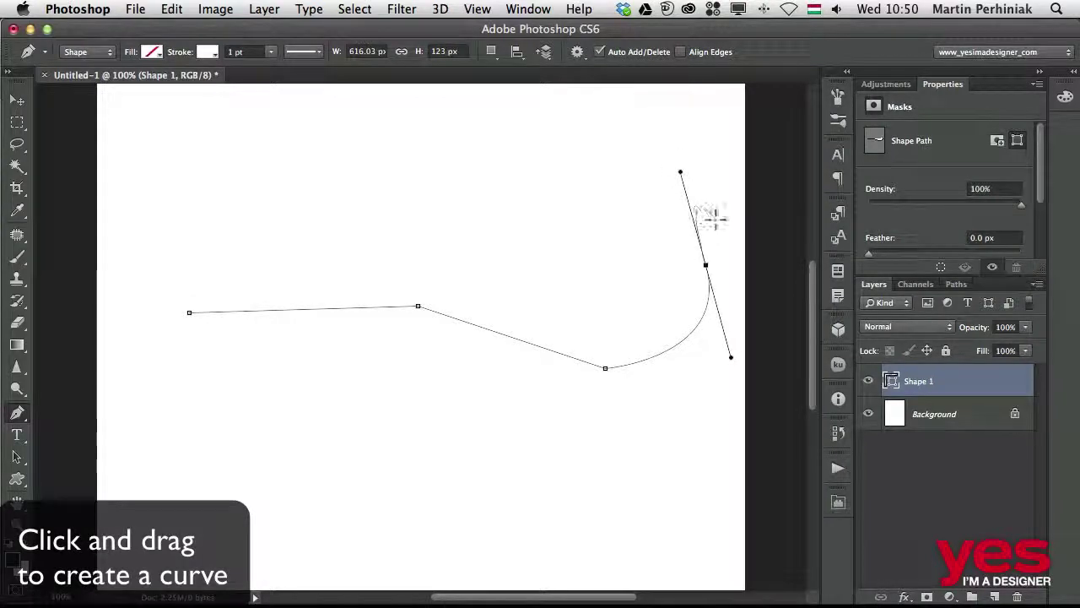
{"action": "left_click", "coordinate": [577, 51]}
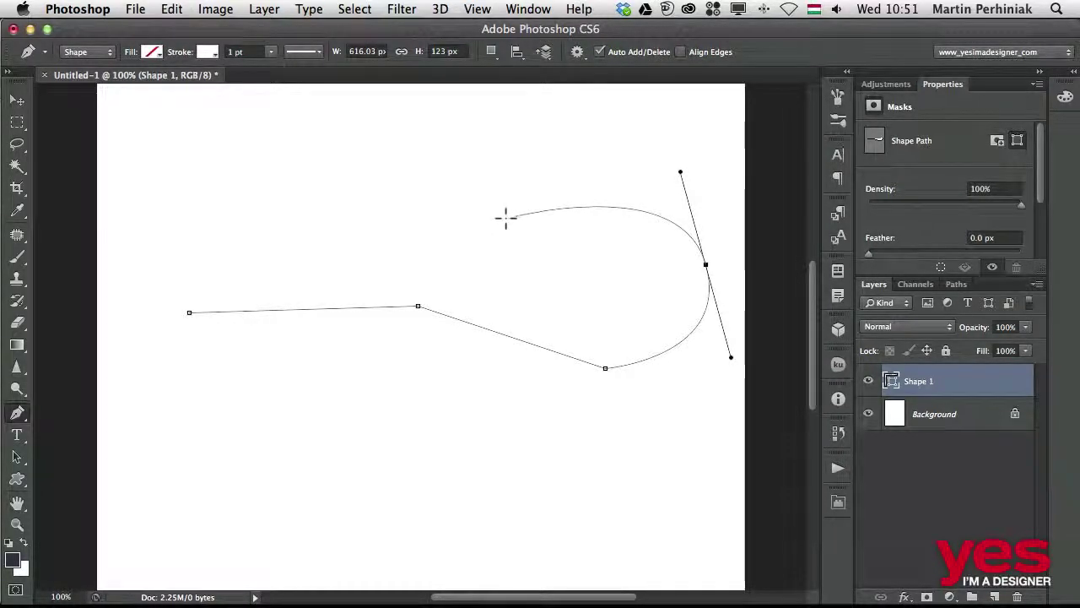
Undo the zigzag anchors and redraw Shape 1 as a smooth two-curve wave.
{"action": "key", "text": "super+z"}
{"action": "key", "text": "super+alt+z"}
{"action": "key", "text": "super+alt+z"}
{"action": "left_click_drag", "start_coordinate": [430, 302], "coordinate": [521, 356]}
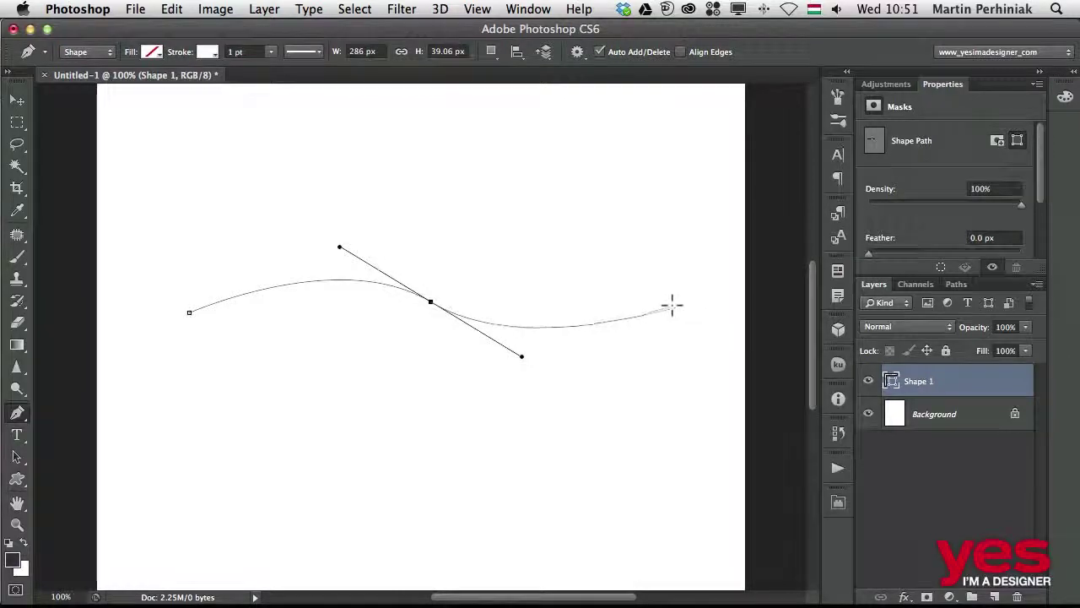
{"action": "left_click_drag", "start_coordinate": [683, 304], "coordinate": [642, 357]}
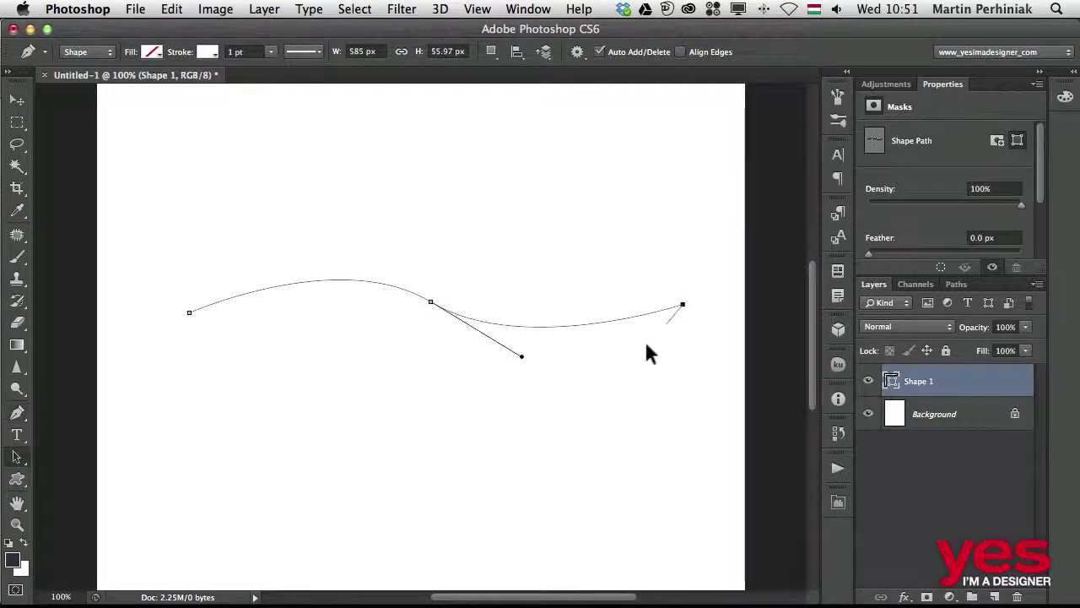
{"action": "key", "text": "a"}
{"action": "left_click", "coordinate": [432, 325]}
{"action": "key", "text": "t"}
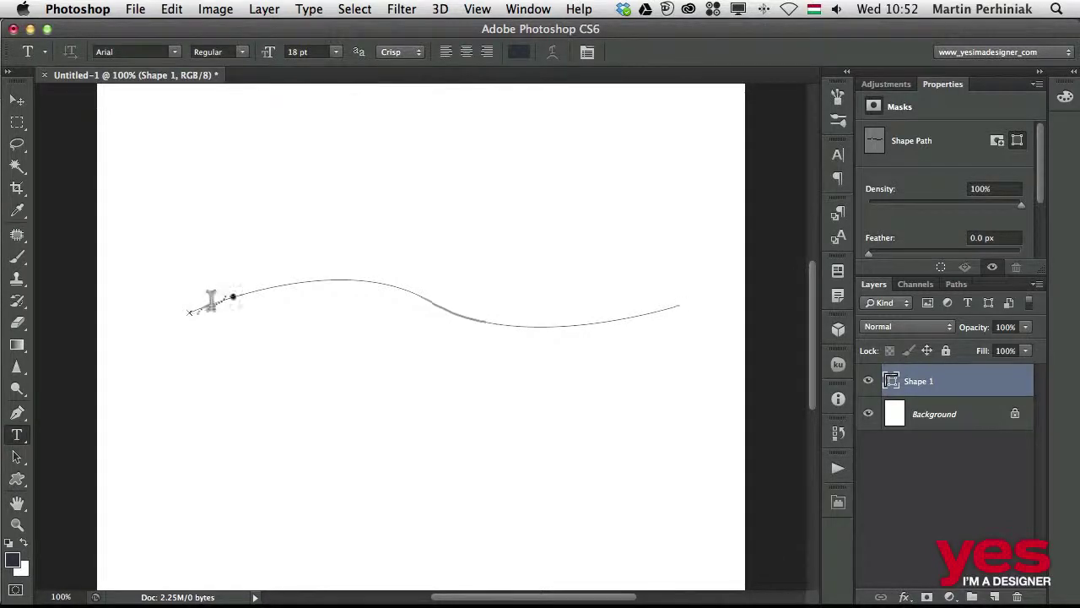
Type 'I am typing' on the wave path from its left end and commit it.
{"action": "left_click", "coordinate": [213, 299]}
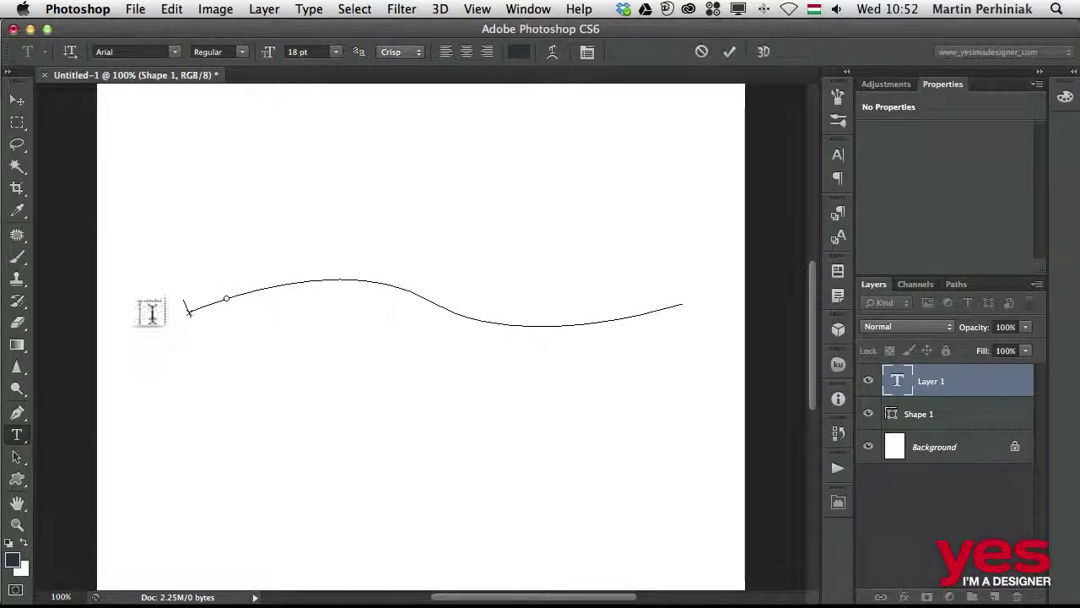
{"action": "type", "text": "Lang"}
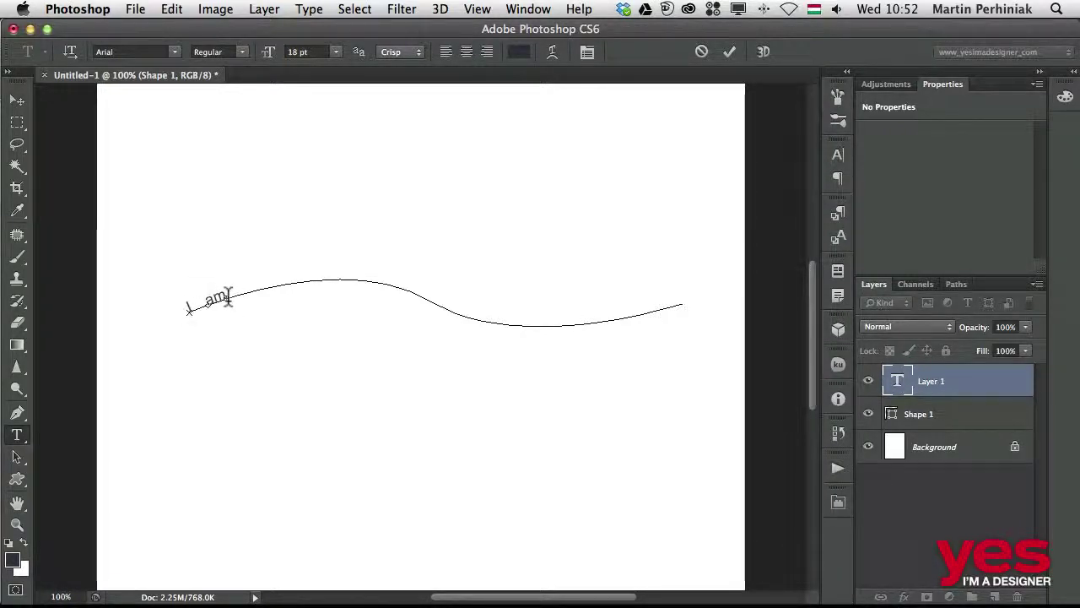
{"action": "key", "text": "super"}
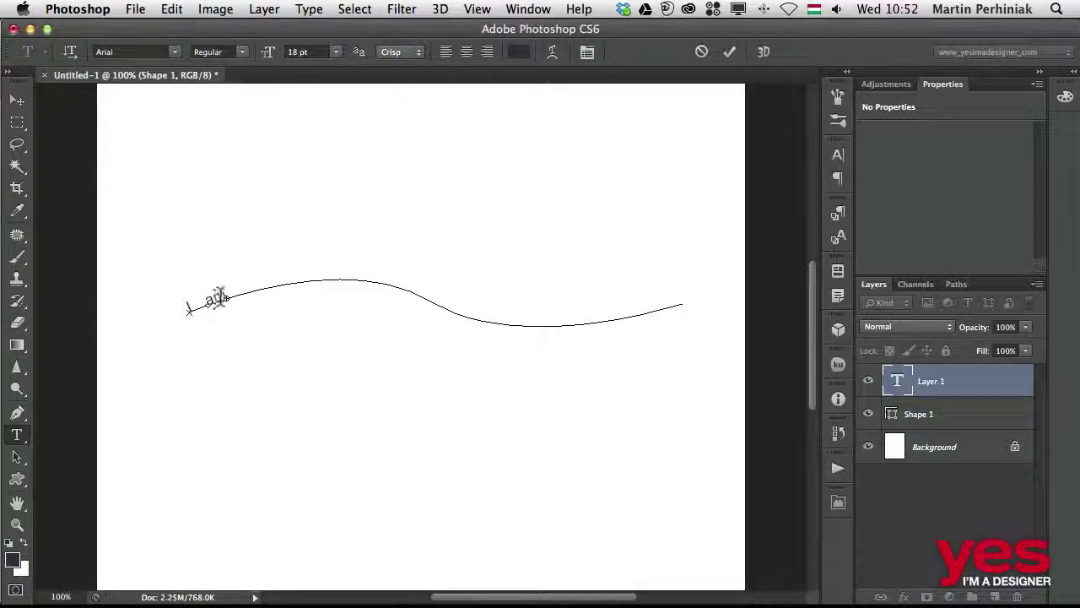
{"action": "key", "text": "super+Return"}
Pan the view and reopen the path text for editing with the Type tool.
{"action": "scroll", "coordinate": [405, 337], "scroll_direction": "up", "scroll_amount": 2}
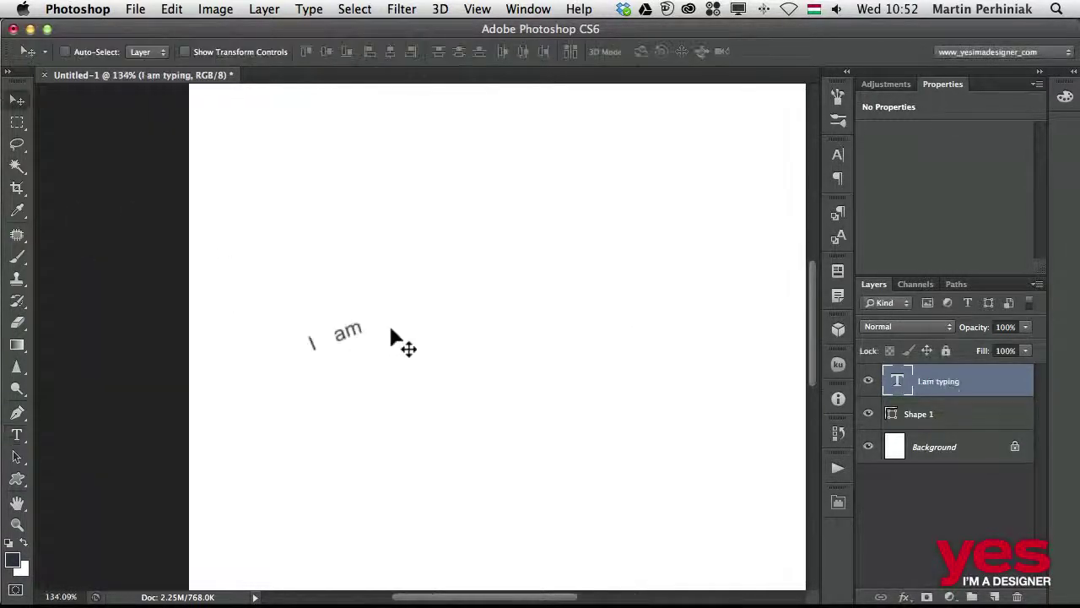
{"action": "left_click_drag", "start_coordinate": [422, 349], "coordinate": [284, 308]}
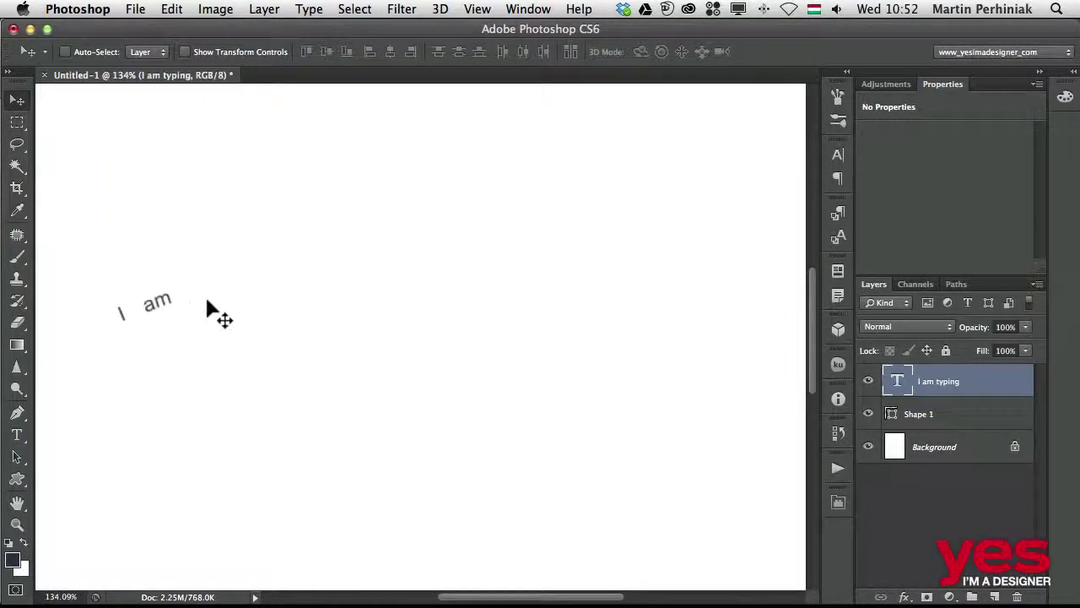
{"action": "key", "text": "t"}
{"action": "left_click", "coordinate": [154, 302]}
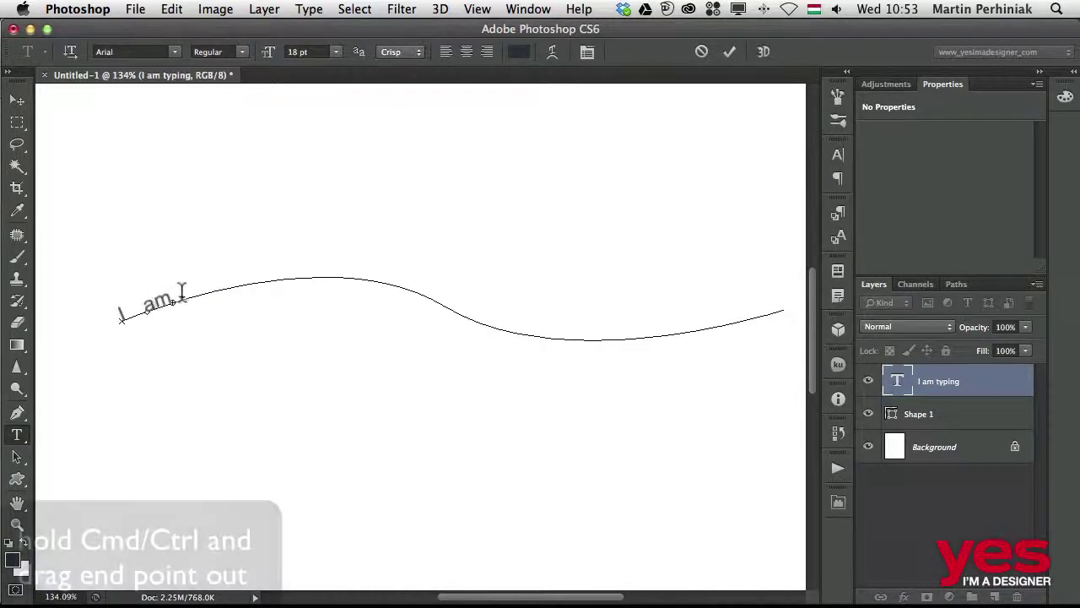
Extend the text end point along the curve so 'I am typing on a path' shows, at 42 pt.
{"action": "key", "text": "super"}
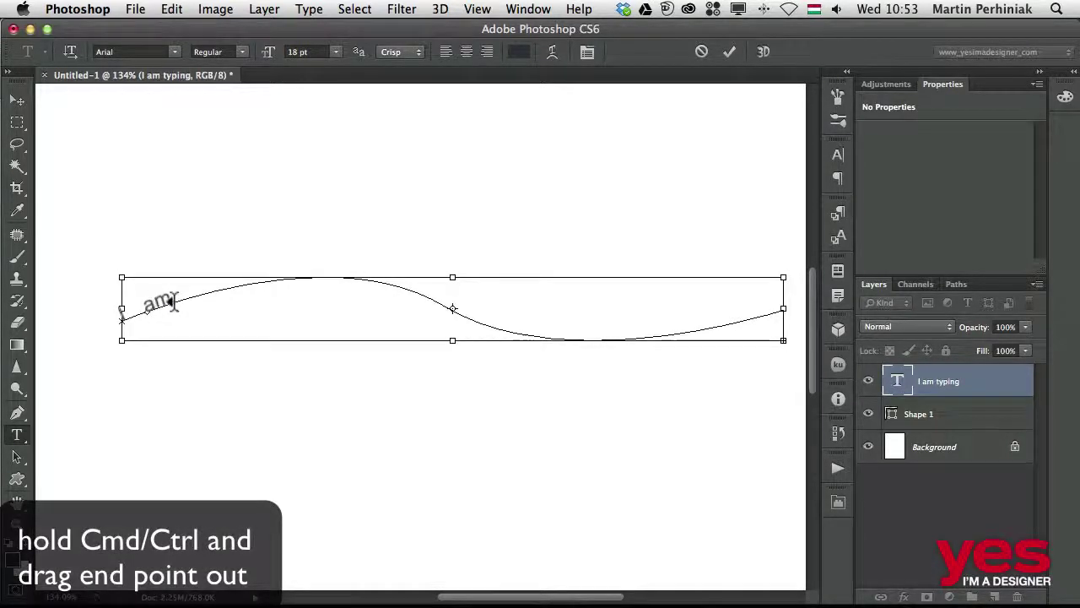
{"action": "left_click_drag", "start_coordinate": [171, 301], "coordinate": [559, 345]}
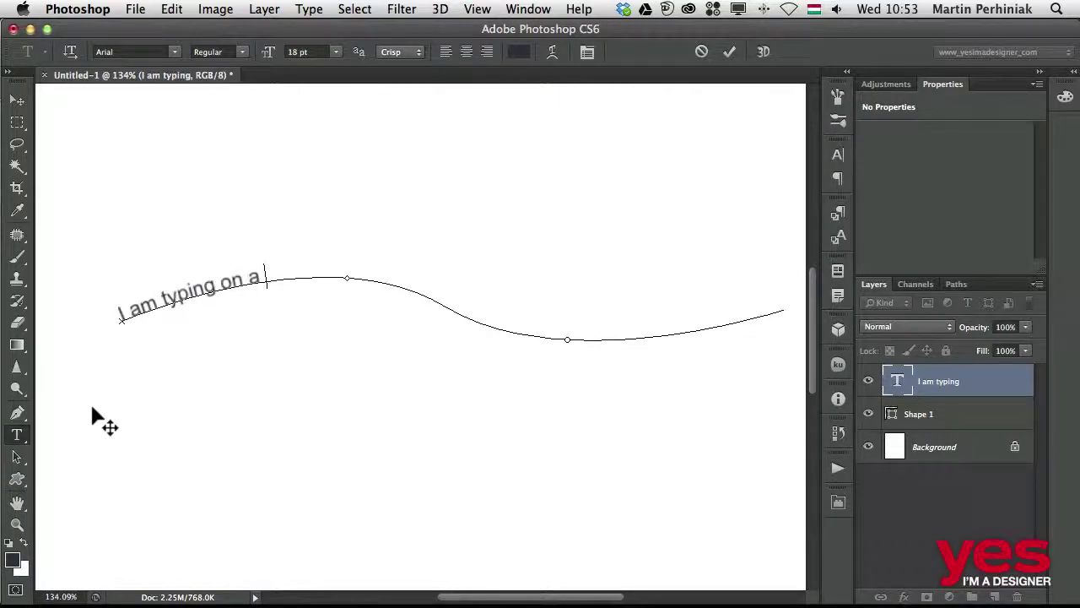
{"action": "key", "text": "super+a"}
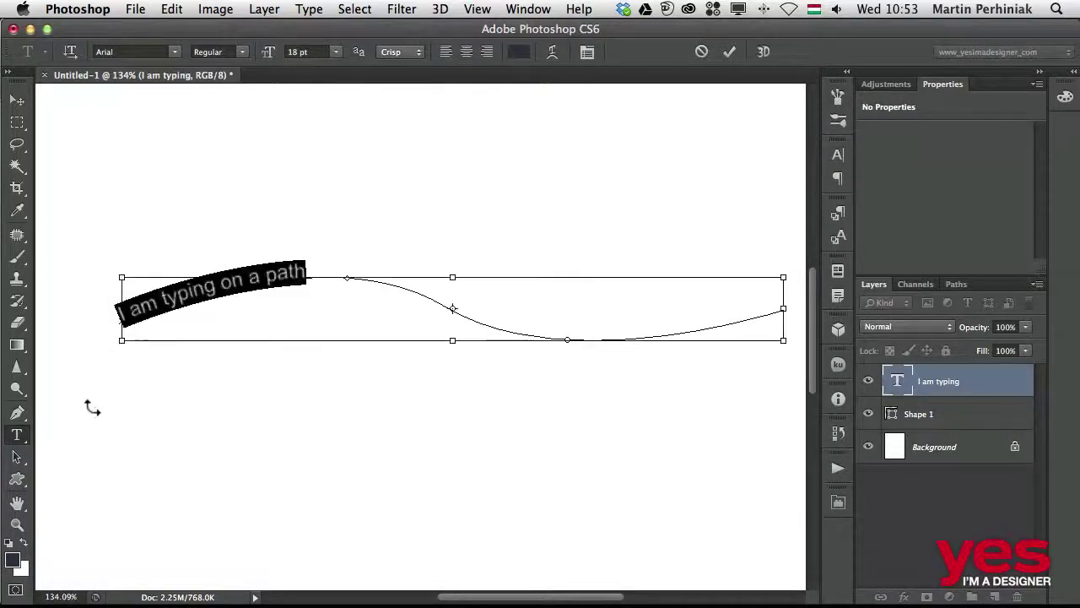
{"action": "key", "text": "super+shift+period"}
{"action": "key", "text": "super+shift+period"}
{"action": "key", "text": "super+shift+period"}
{"action": "key", "text": "super+shift+period"}
{"action": "key", "text": "super+shift+period"}
{"action": "key", "text": "super+shift+period"}
{"action": "key", "text": "super+shift+period"}
{"action": "key", "text": "super+shift+period"}
{"action": "key", "text": "super+shift+period"}
{"action": "key", "text": "super+shift+period"}
{"action": "key", "text": "super+shift+period"}
{"action": "key", "text": "super+shift+period"}
{"action": "key", "text": "super+shift+period"}
{"action": "key", "text": "super+shift+period"}
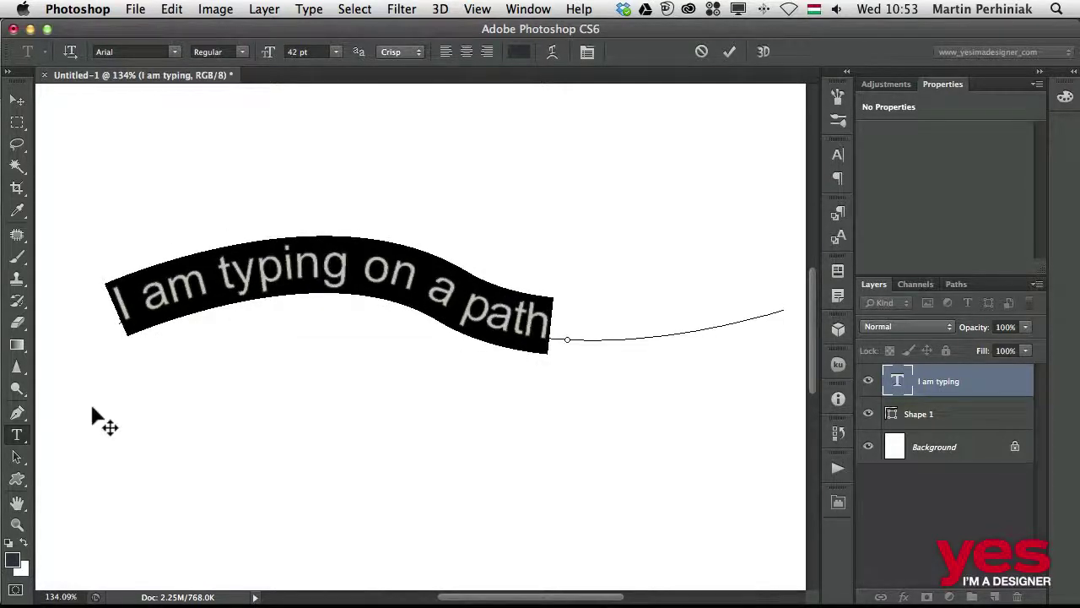
Slide the path text to the right along the curve.
{"action": "left_click", "coordinate": [390, 263]}
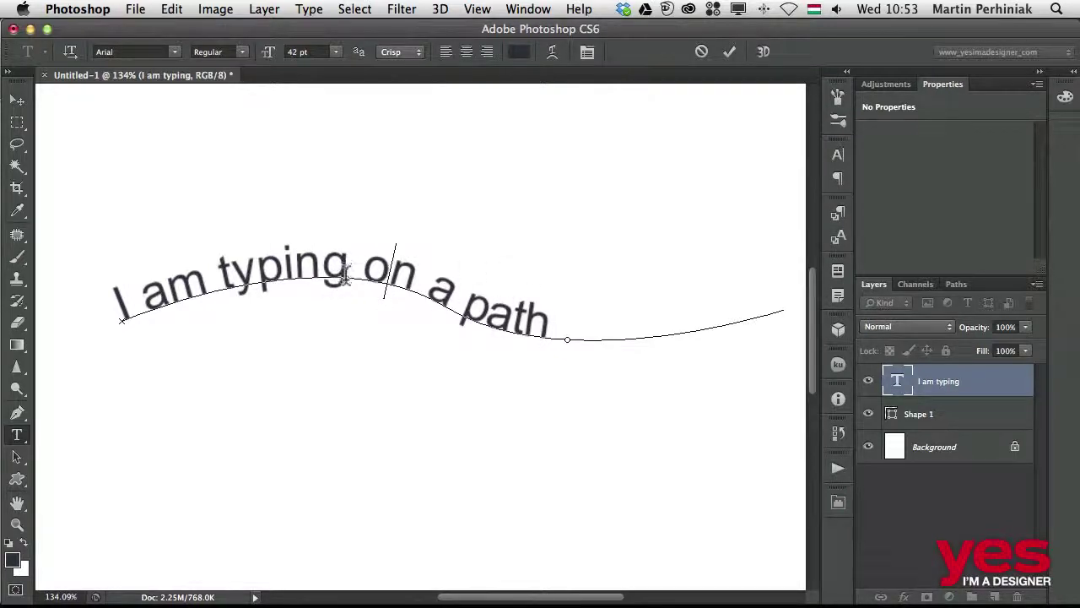
{"action": "key", "text": "super"}
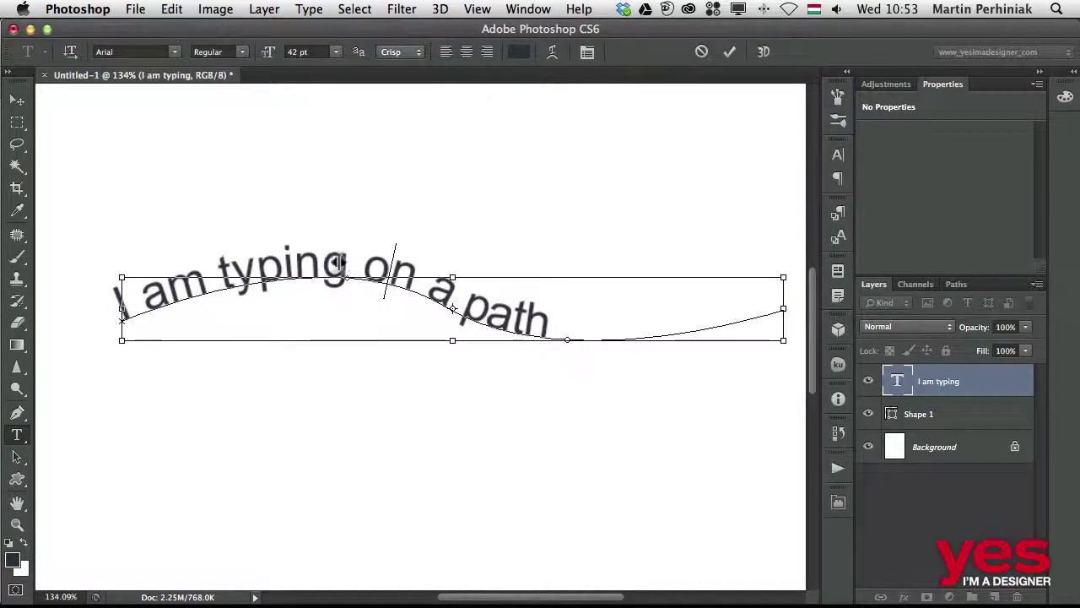
{"action": "left_click_drag", "start_coordinate": [349, 258], "coordinate": [308, 260]}
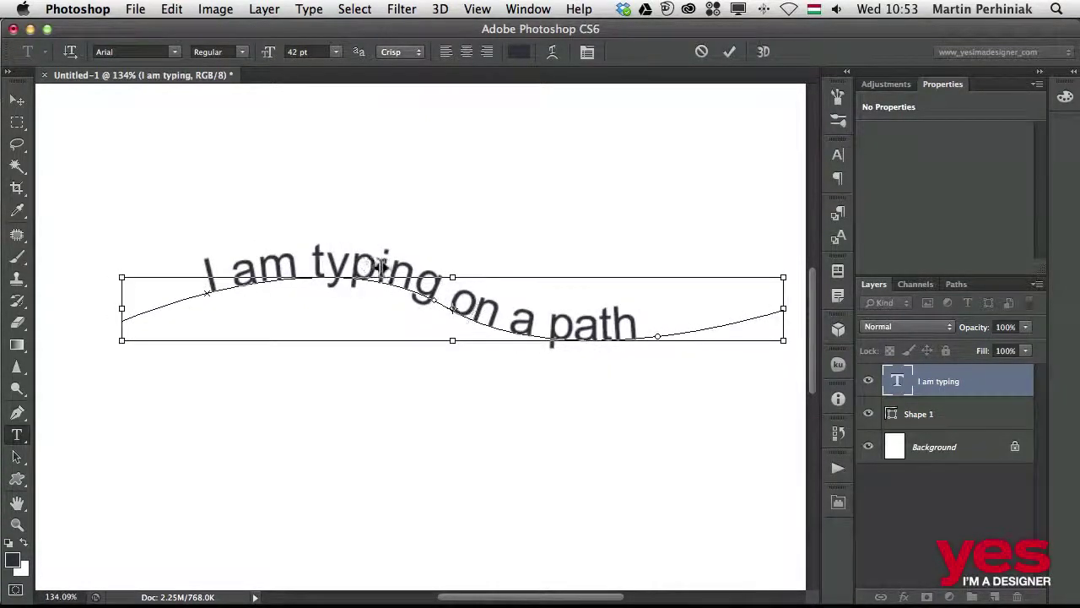
{"action": "left_click_drag", "start_coordinate": [384, 269], "coordinate": [426, 302]}
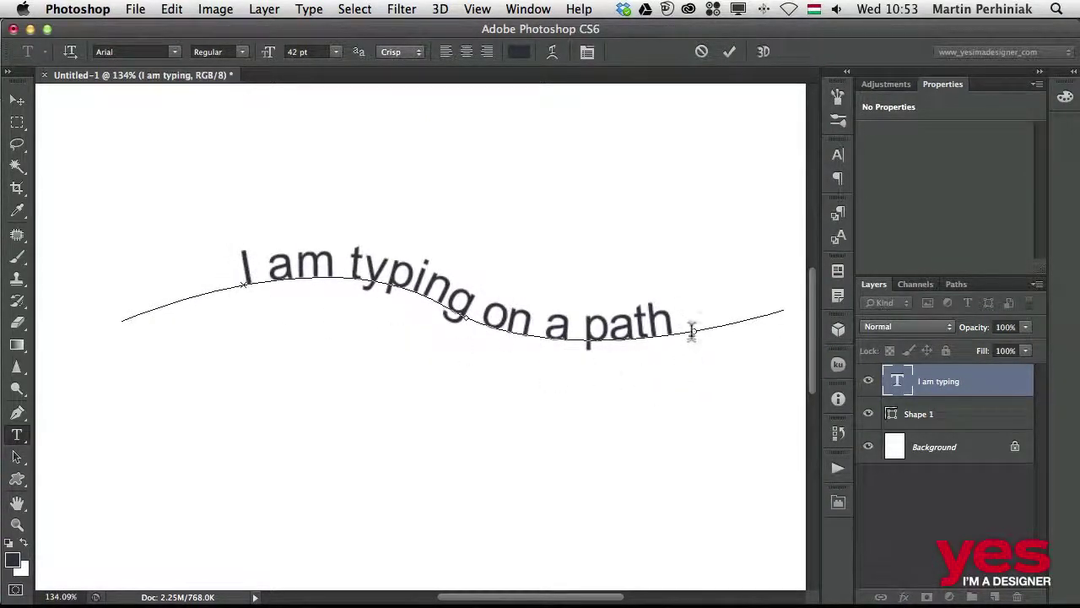
Move the text's start point left and its end point inward along the path.
{"action": "key", "text": "super"}
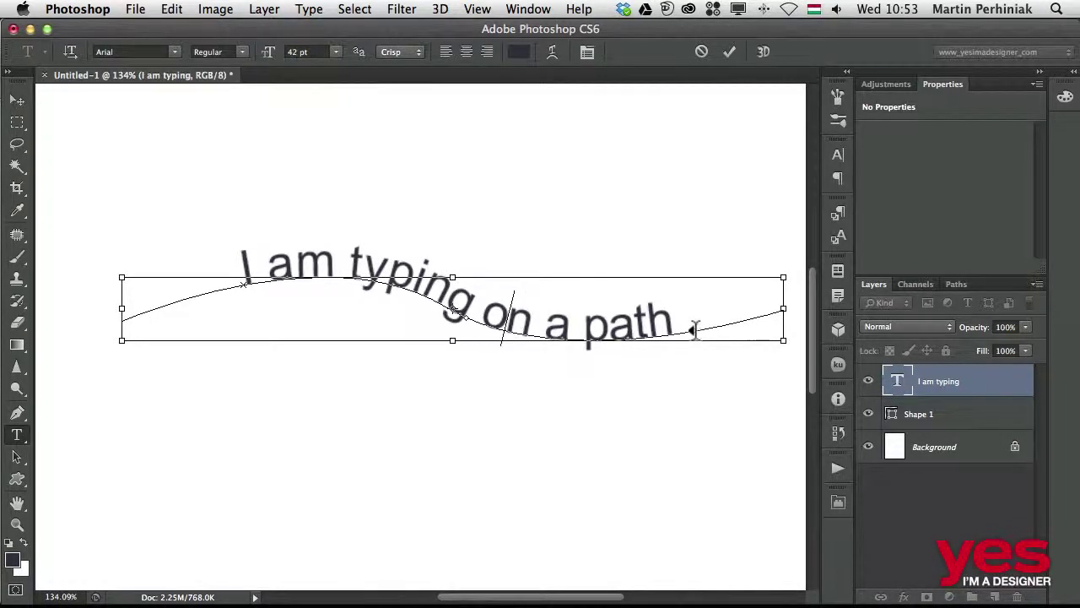
{"action": "key", "text": "super"}
{"action": "left_click_drag", "start_coordinate": [222, 289], "coordinate": [201, 290]}
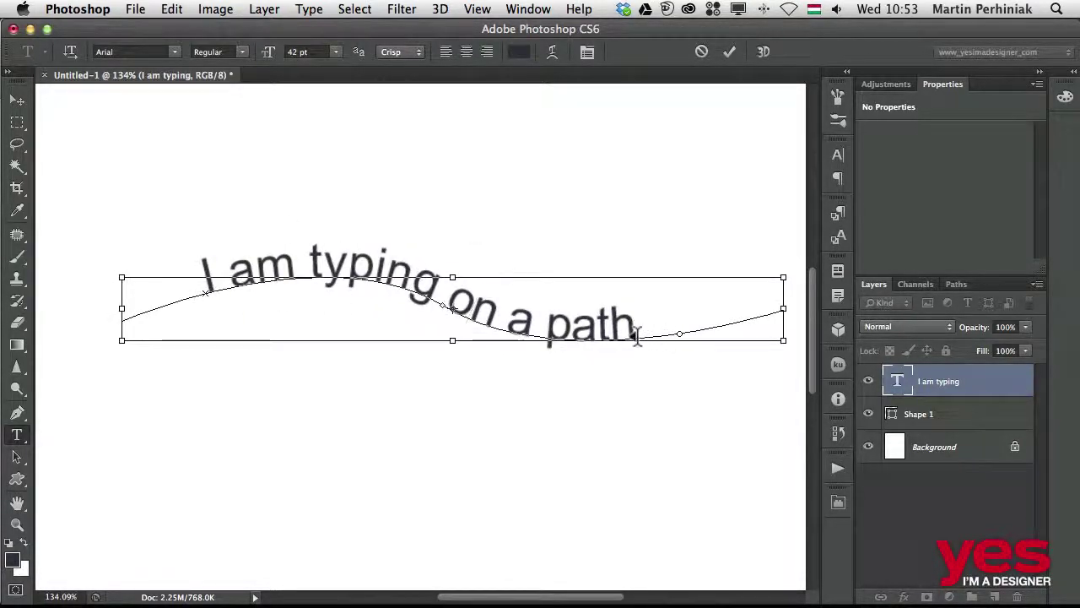
{"action": "left_click_drag", "start_coordinate": [667, 331], "coordinate": [650, 336]}
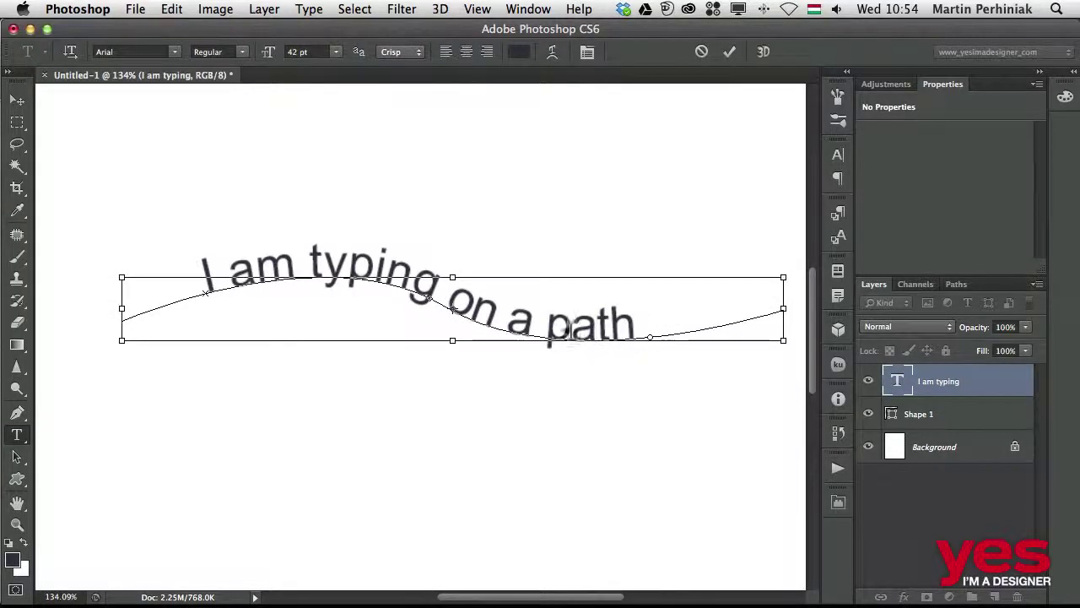
{"action": "left_click_drag", "start_coordinate": [397, 263], "coordinate": [421, 291]}
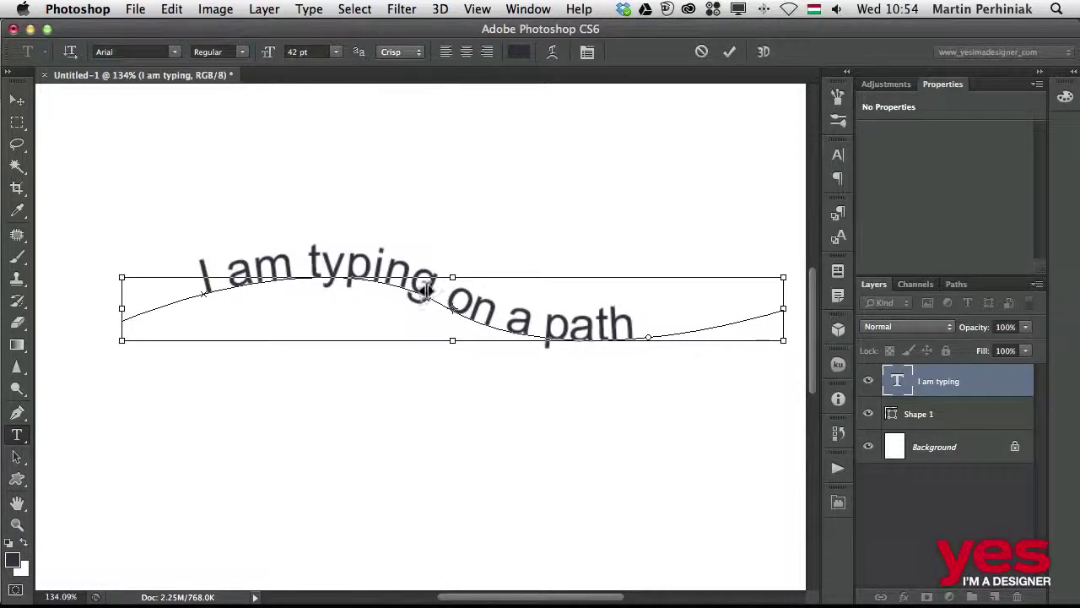
{"action": "left_click_drag", "start_coordinate": [422, 304], "coordinate": [417, 279]}
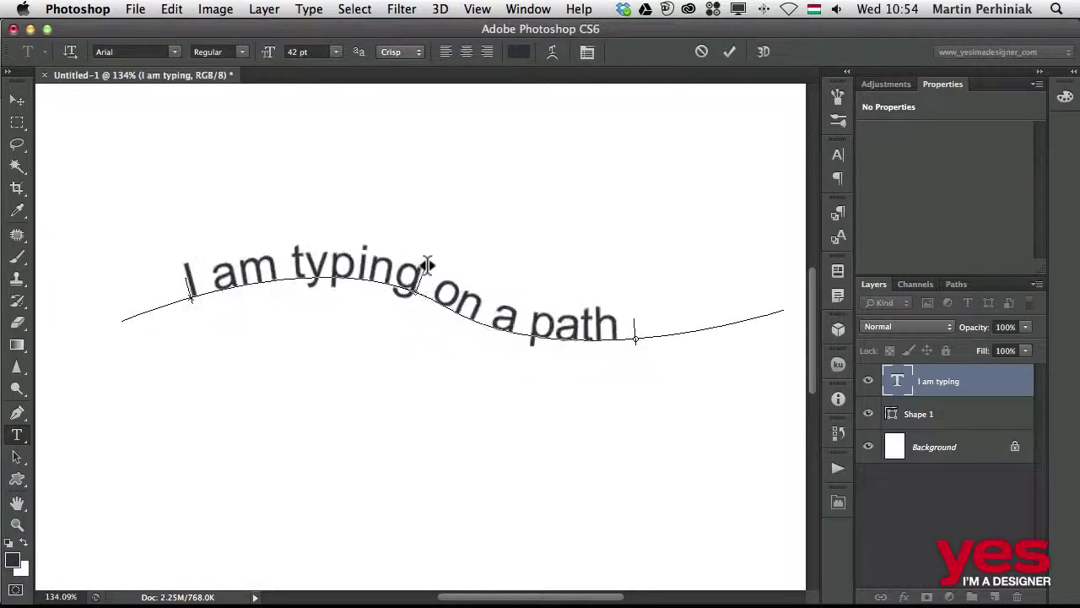
Flip the text below the path and back upright, then commit it with the Move tool.
{"action": "left_click_drag", "start_coordinate": [428, 265], "coordinate": [426, 341]}
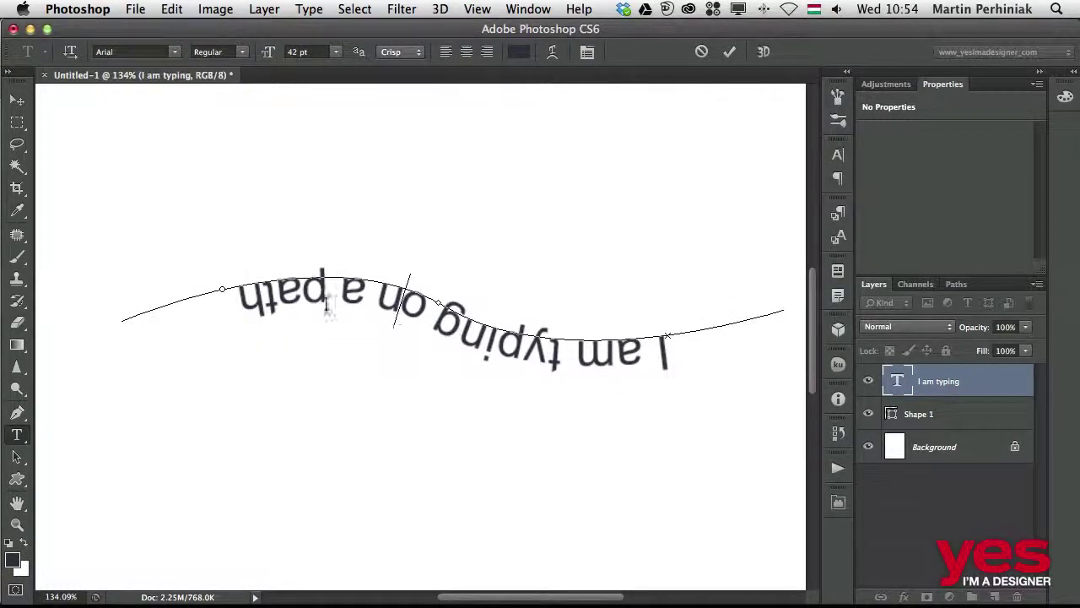
{"action": "left_click_drag", "start_coordinate": [428, 312], "coordinate": [444, 285]}
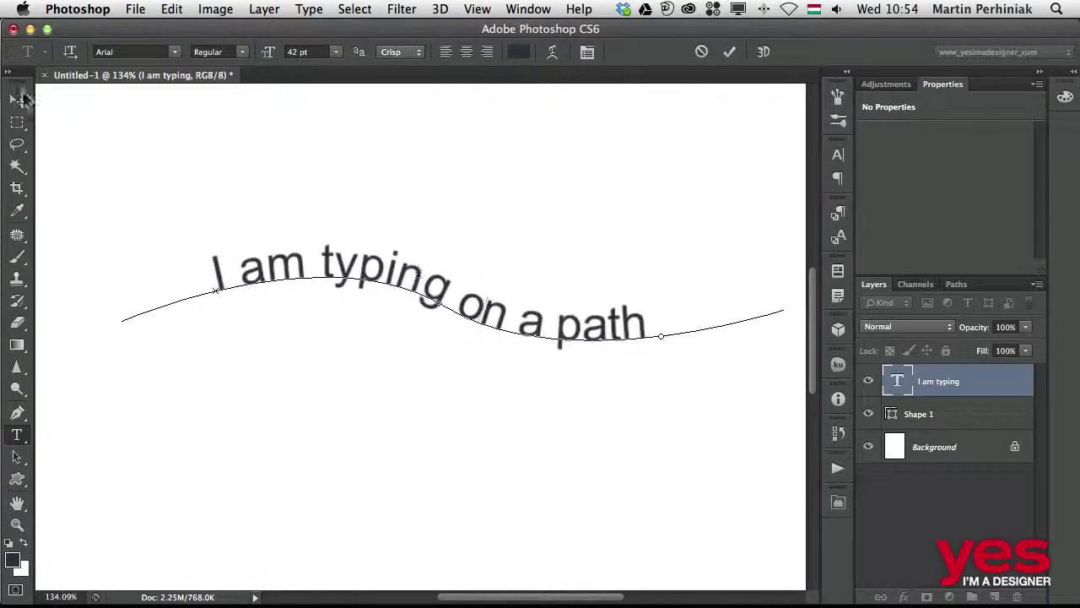
{"action": "left_click", "coordinate": [18, 102]}
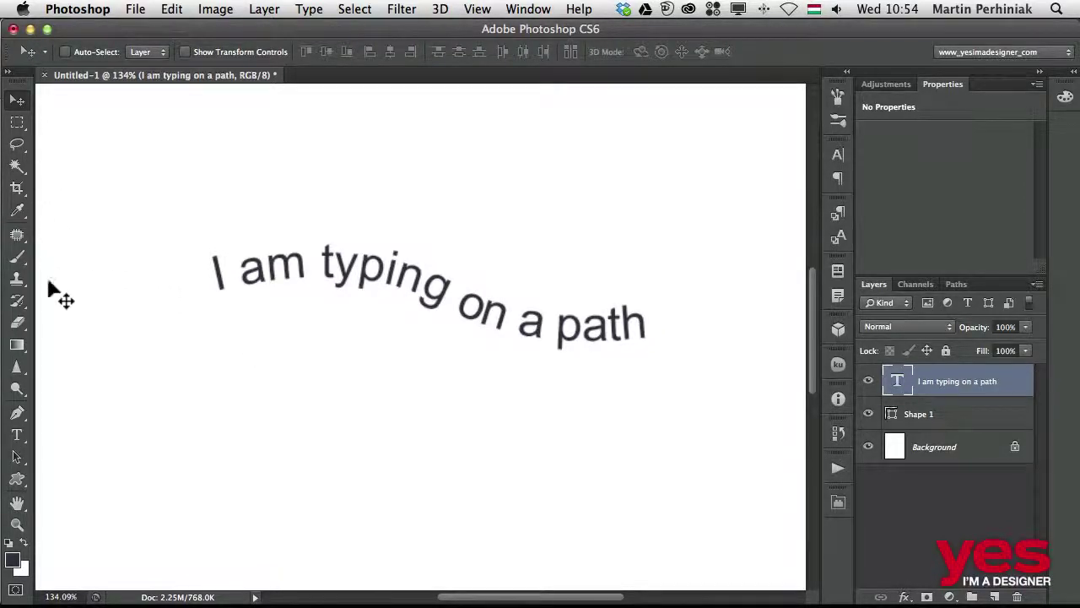
Reshape the path into a gentler arch with Direct Selection and slide the text left along it.
{"action": "left_click_drag", "start_coordinate": [20, 419], "coordinate": [46, 411]}
{"action": "left_click", "coordinate": [18, 457]}
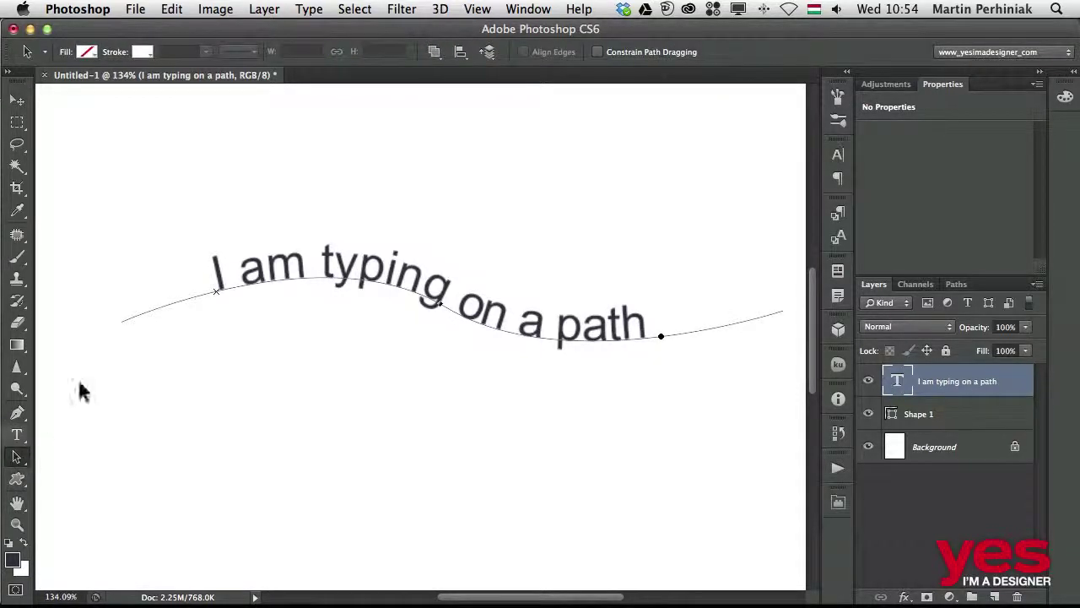
{"action": "left_click_drag", "start_coordinate": [20, 461], "coordinate": [79, 470]}
{"action": "left_click_drag", "start_coordinate": [15, 462], "coordinate": [108, 459]}
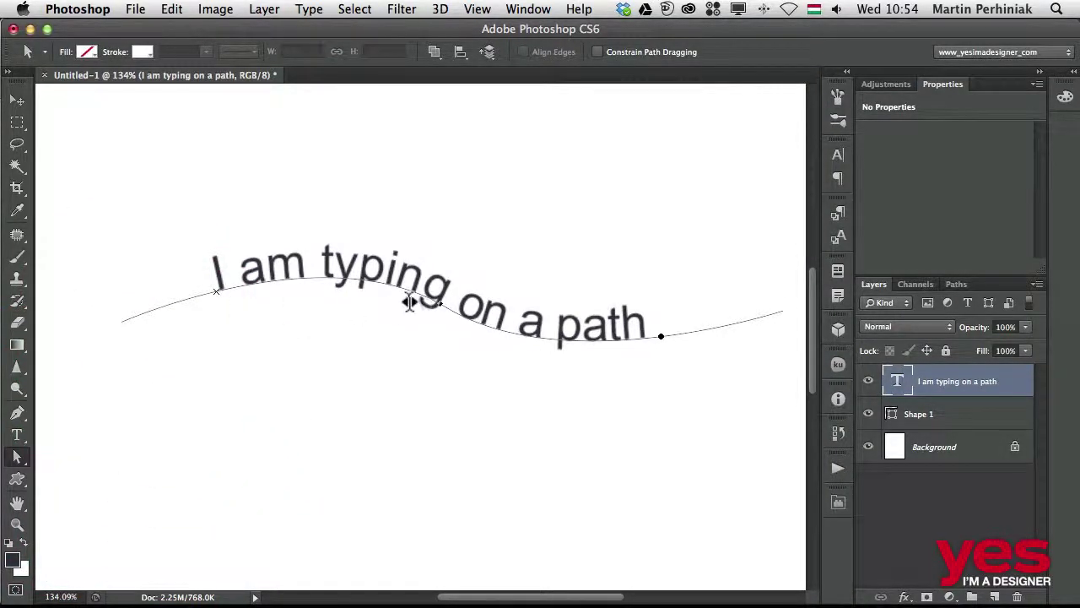
{"action": "mouse_move", "coordinate": [439, 302]}
{"action": "left_mouse_down"}
{"action": "mouse_move", "coordinate": [413, 293]}
{"action": "mouse_move", "coordinate": [401, 448]}
{"action": "mouse_move", "coordinate": [429, 440]}
{"action": "mouse_move", "coordinate": [424, 176]}
{"action": "mouse_move", "coordinate": [467, 211]}
{"action": "mouse_move", "coordinate": [463, 285]}
{"action": "mouse_move", "coordinate": [493, 462]}
{"action": "mouse_move", "coordinate": [437, 323]}
{"action": "mouse_move", "coordinate": [436, 292]}
{"action": "left_mouse_up"}
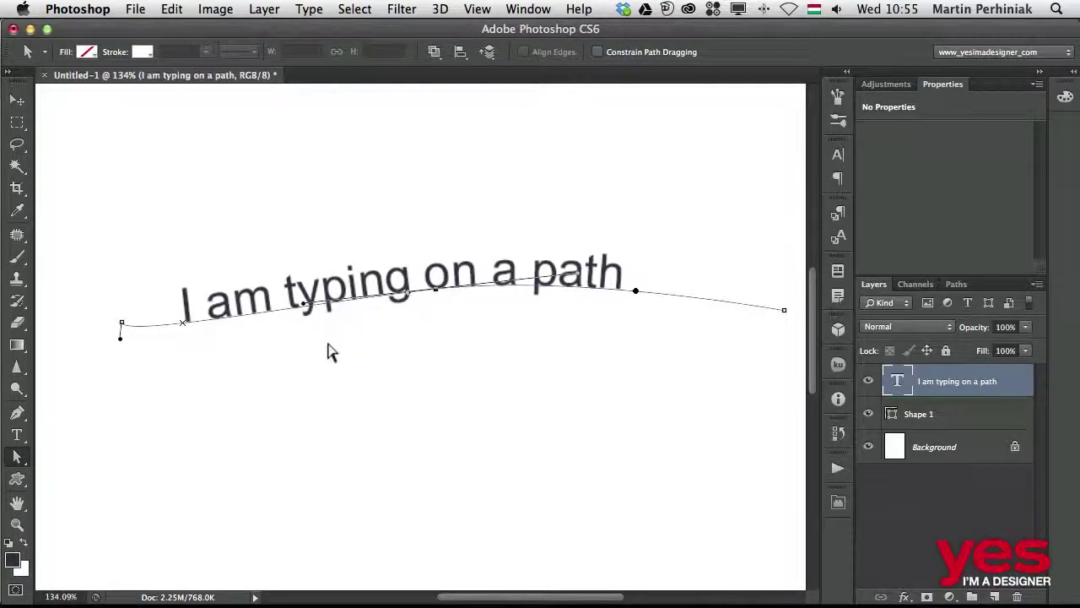
{"action": "key", "text": "super+Tab"}
{"action": "key", "text": "super+Tab"}
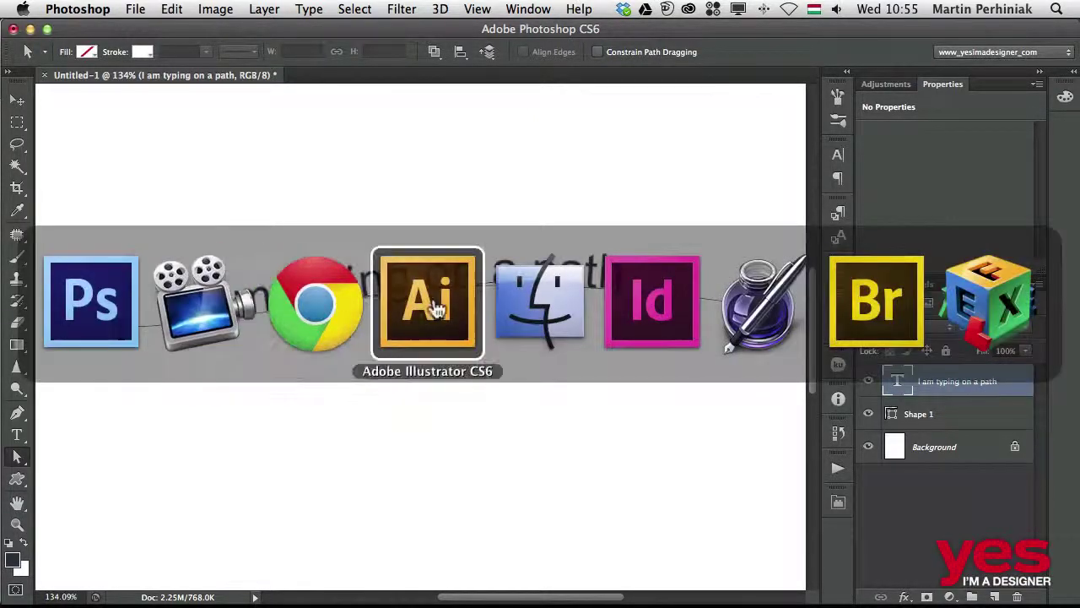
Delete the TEXT WARP artwork and pen-draw a three-anchor S-curve with fill set to None.
{"action": "key", "text": "super+v"}
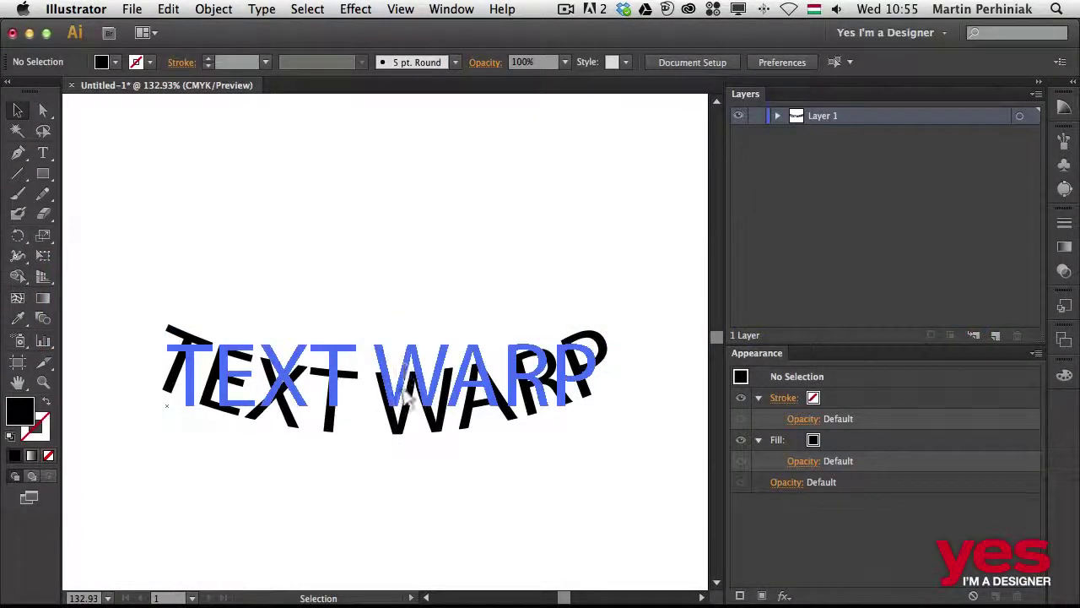
{"action": "key", "text": "Delete"}
{"action": "key", "text": "p"}
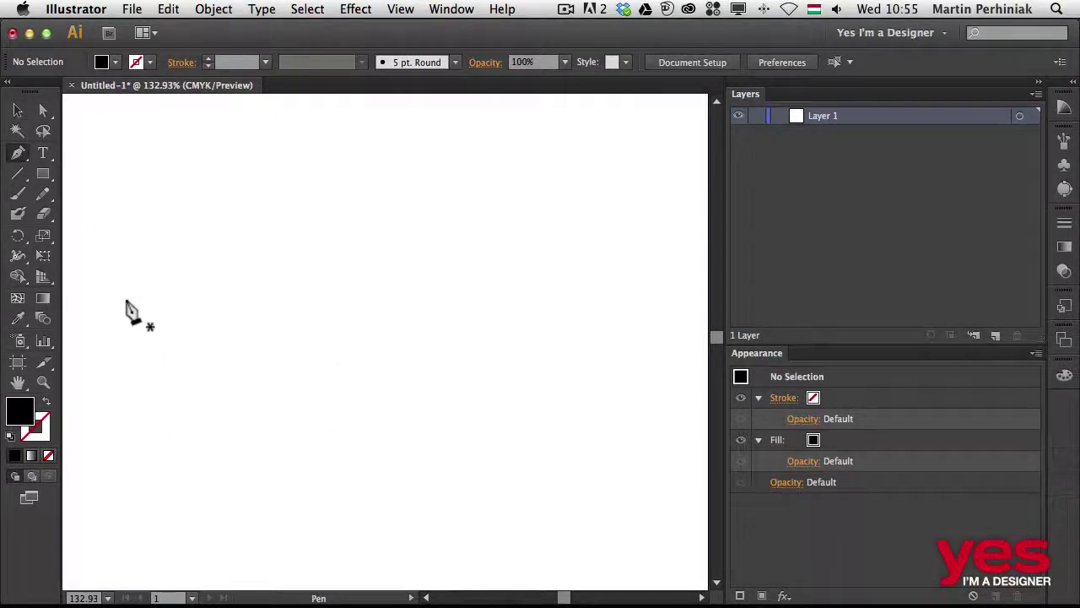
{"action": "left_click", "coordinate": [127, 304]}
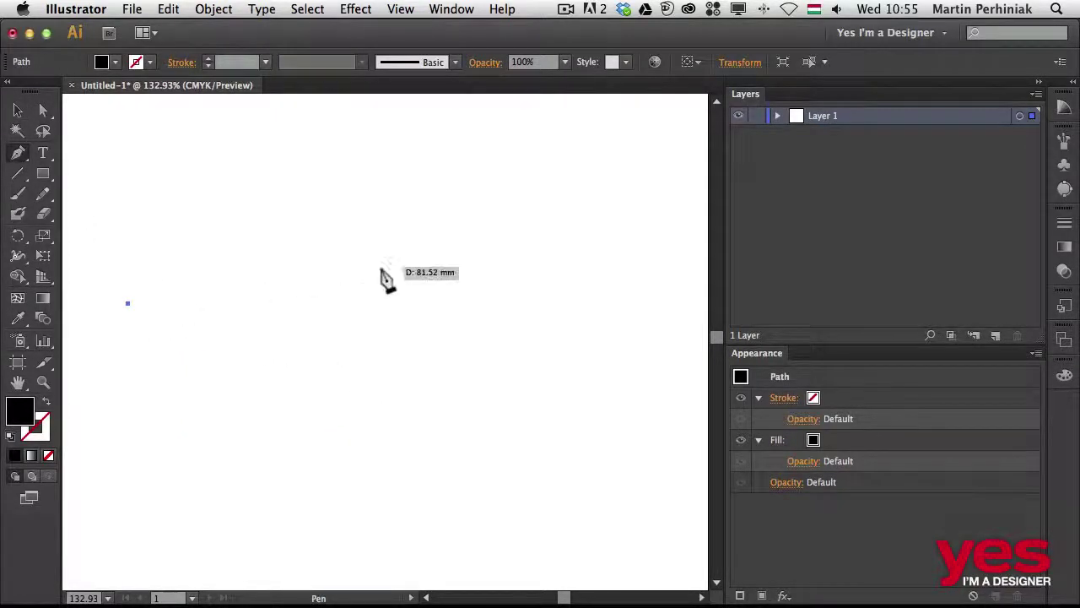
{"action": "left_click_drag", "start_coordinate": [374, 310], "coordinate": [499, 250]}
{"action": "left_click", "coordinate": [625, 315]}
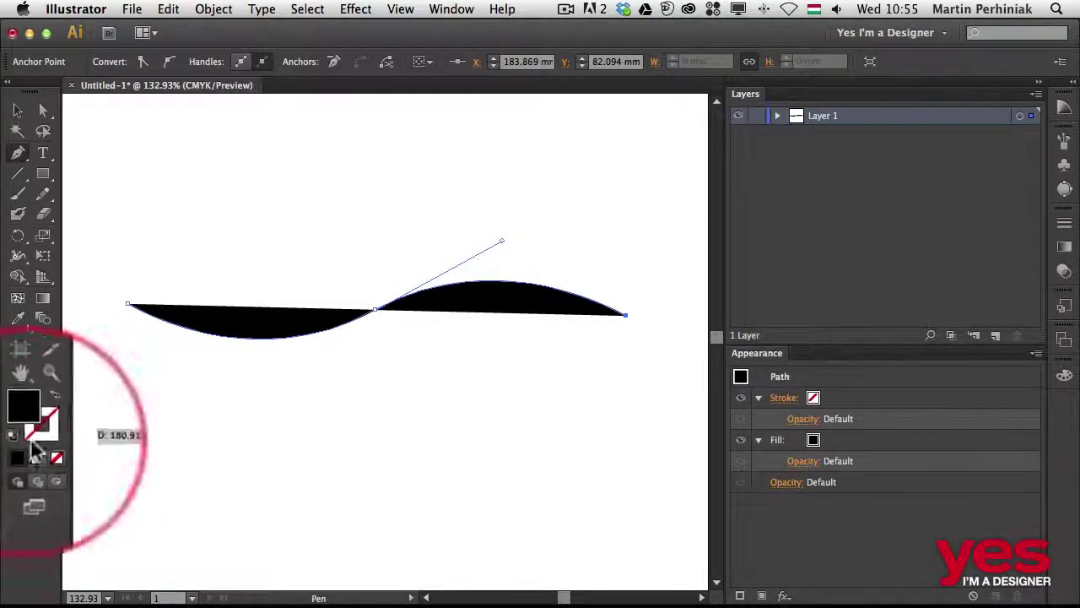
{"action": "left_click", "coordinate": [72, 454]}
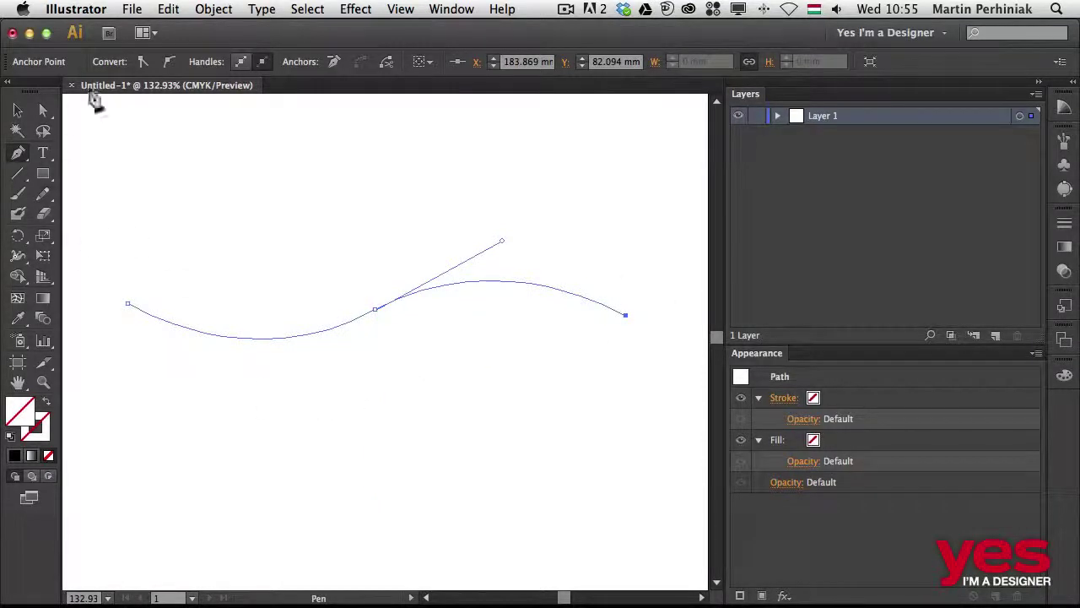
Place 'Start typing' as type on the S-curve and enlarge it to 34 pt.
{"action": "left_click", "coordinate": [43, 152]}
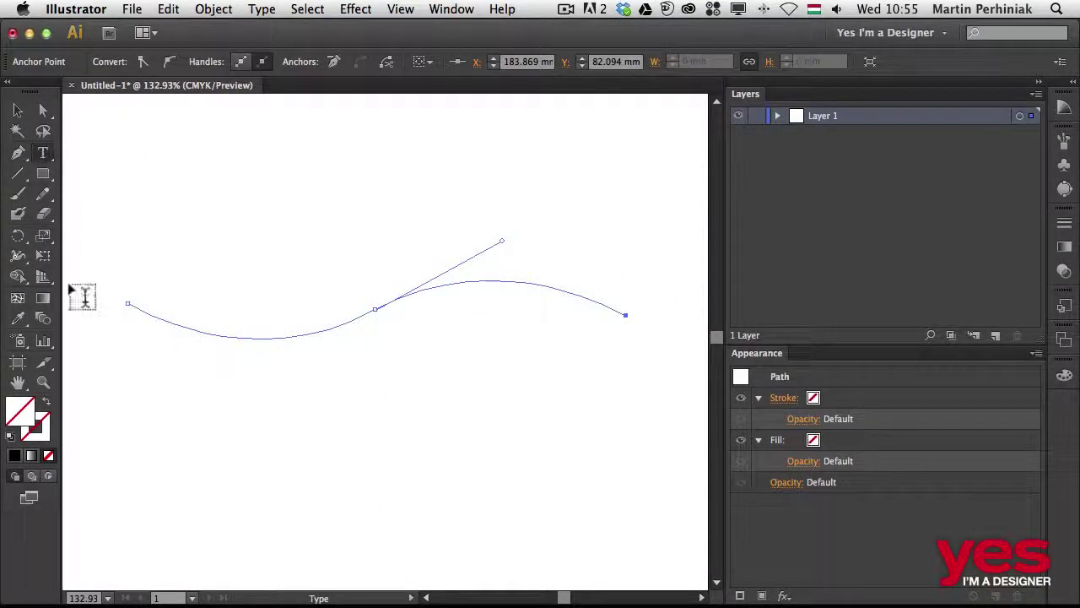
{"action": "left_click", "coordinate": [151, 310]}
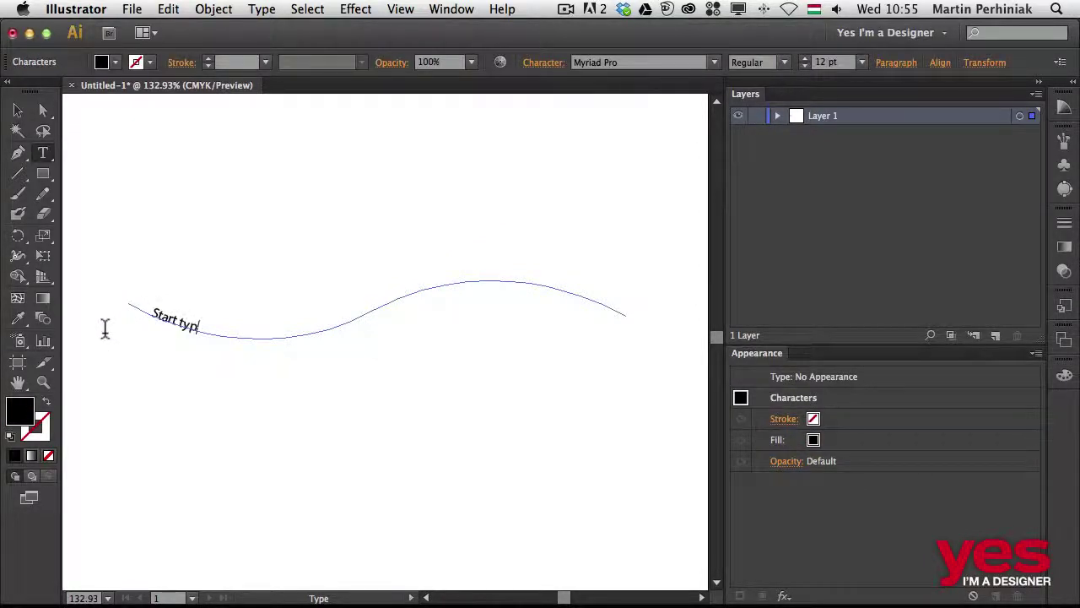
{"action": "key", "text": "super+a"}
{"action": "key", "text": "super+shift+period"}
{"action": "key", "text": "super+shift+period"}
{"action": "key", "text": "super+shift+period"}
{"action": "key", "text": "super+shift+period"}
{"action": "key", "text": "super+shift+period"}
{"action": "key", "text": "super+shift+period"}
{"action": "key", "text": "super+shift+period"}
{"action": "key", "text": "super+shift+period"}
{"action": "key", "text": "super+shift+period"}
{"action": "key", "text": "super+shift+period"}
{"action": "key", "text": "super+shift+period"}
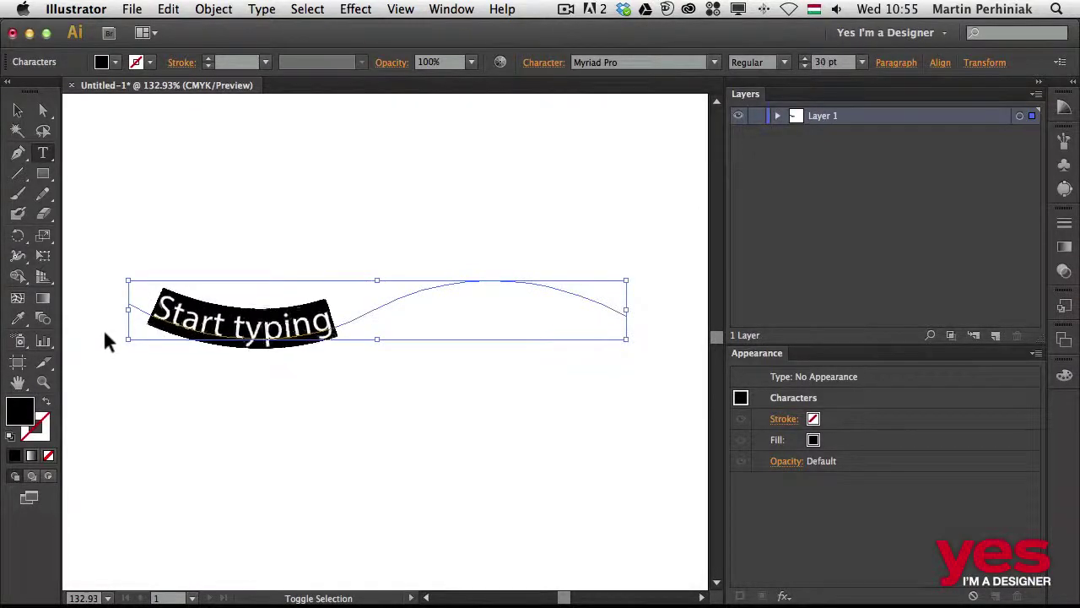
{"action": "left_click", "coordinate": [229, 340]}
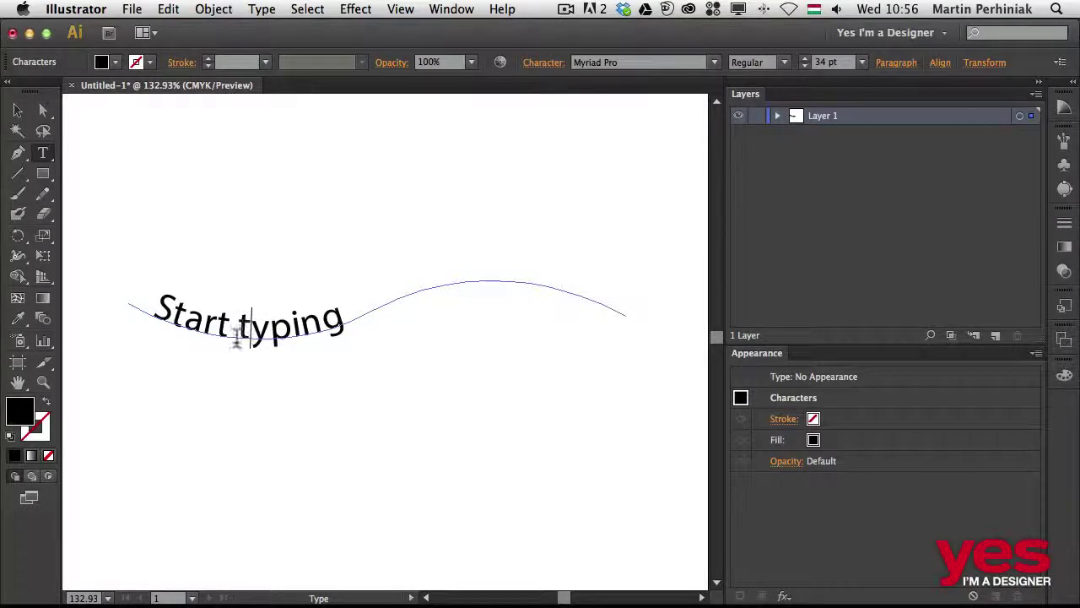
{"action": "key", "text": "super"}
Slide 'Start typing' along the path, pull its end point left, and flip it across.
{"action": "left_click", "coordinate": [43, 110]}
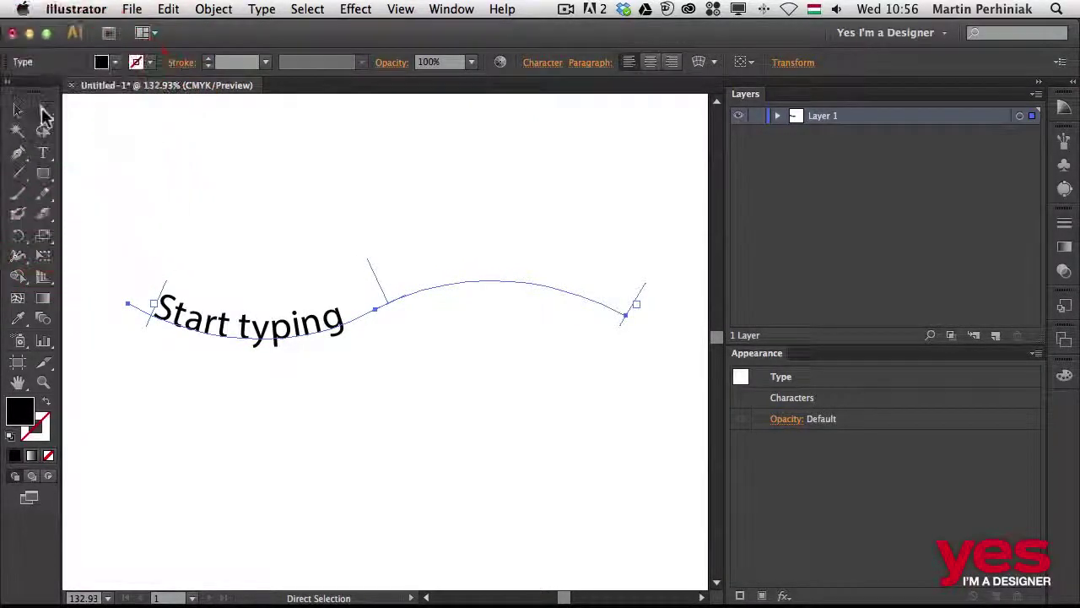
{"action": "left_click_drag", "start_coordinate": [164, 294], "coordinate": [203, 321]}
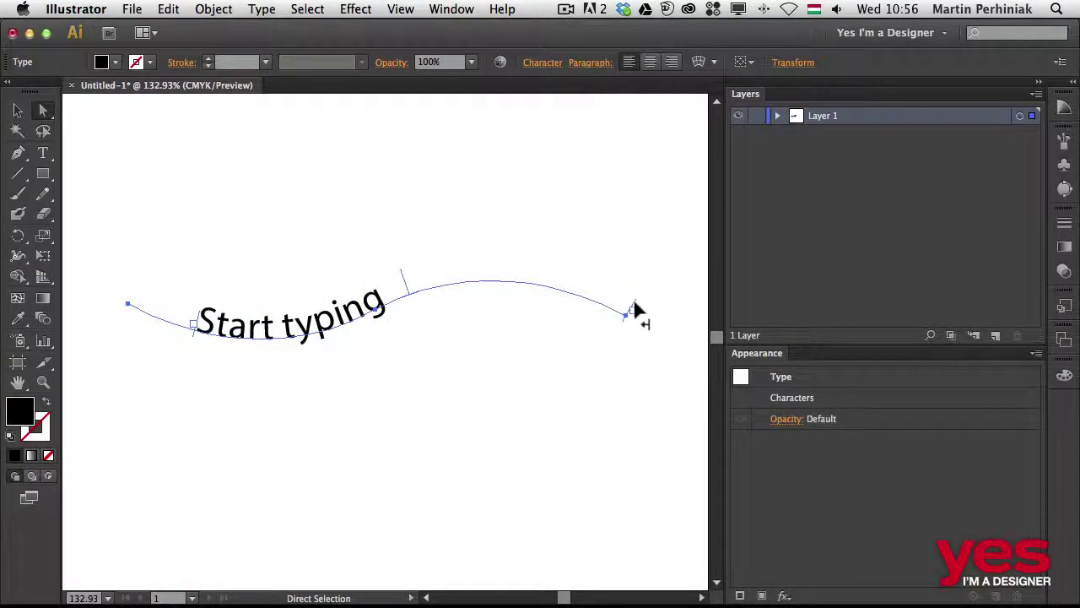
{"action": "left_click_drag", "start_coordinate": [635, 301], "coordinate": [404, 285]}
{"action": "left_click_drag", "start_coordinate": [300, 319], "coordinate": [314, 291]}
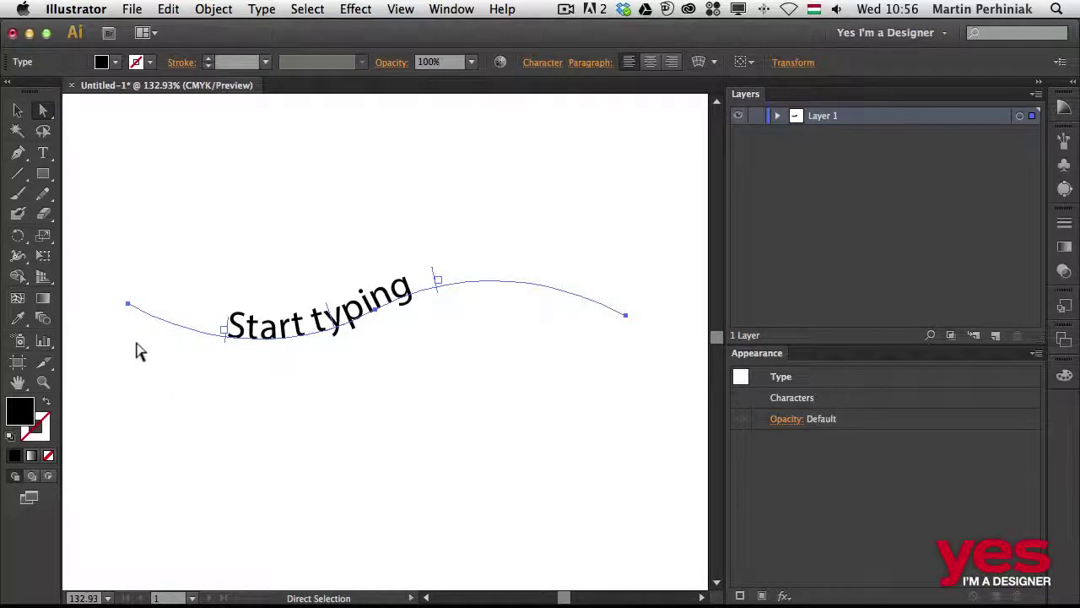
Adjust the curve's bend under the text and pull the path's right end inward.
{"action": "left_click", "coordinate": [374, 314]}
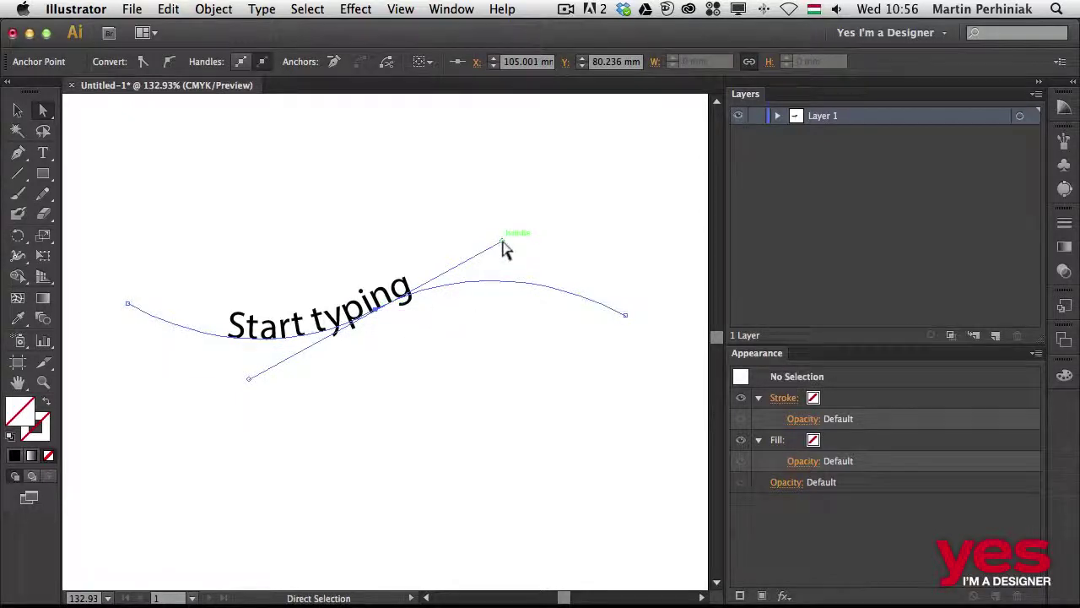
{"action": "mouse_move", "coordinate": [502, 245]}
{"action": "left_mouse_down"}
{"action": "mouse_move", "coordinate": [514, 265]}
{"action": "mouse_move", "coordinate": [506, 281]}
{"action": "mouse_move", "coordinate": [501, 250]}
{"action": "left_mouse_up"}
{"action": "left_click_drag", "start_coordinate": [626, 315], "coordinate": [588, 316]}
{"action": "key", "text": "super+a"}
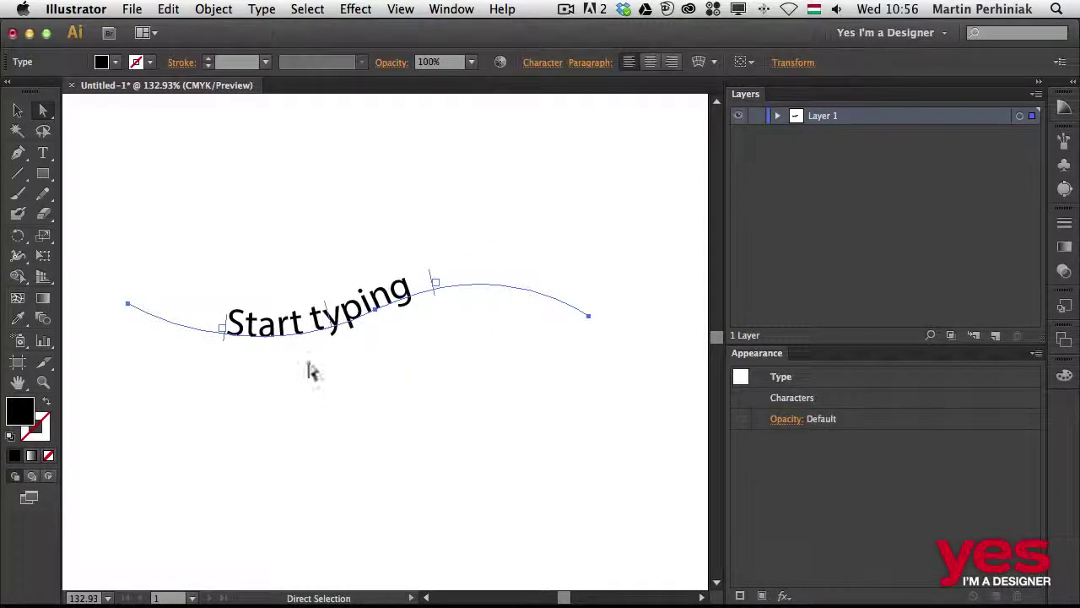
Bring InDesign to the front and scroll down to the empty lower part of the page.
{"action": "key", "text": "v"}
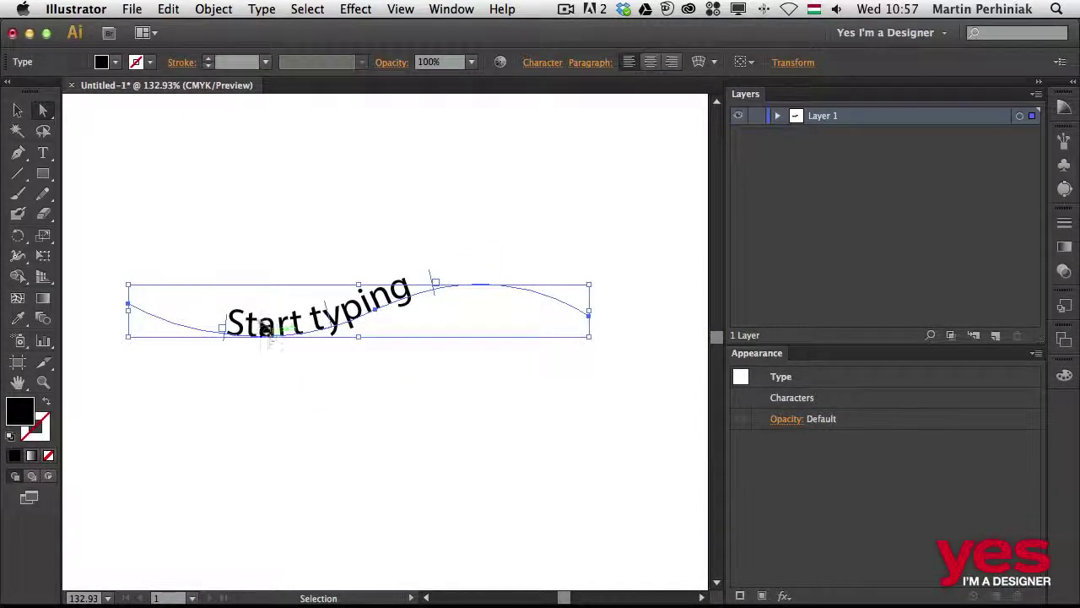
{"action": "key", "text": "super+Tab"}
{"action": "left_click", "coordinate": [656, 306]}
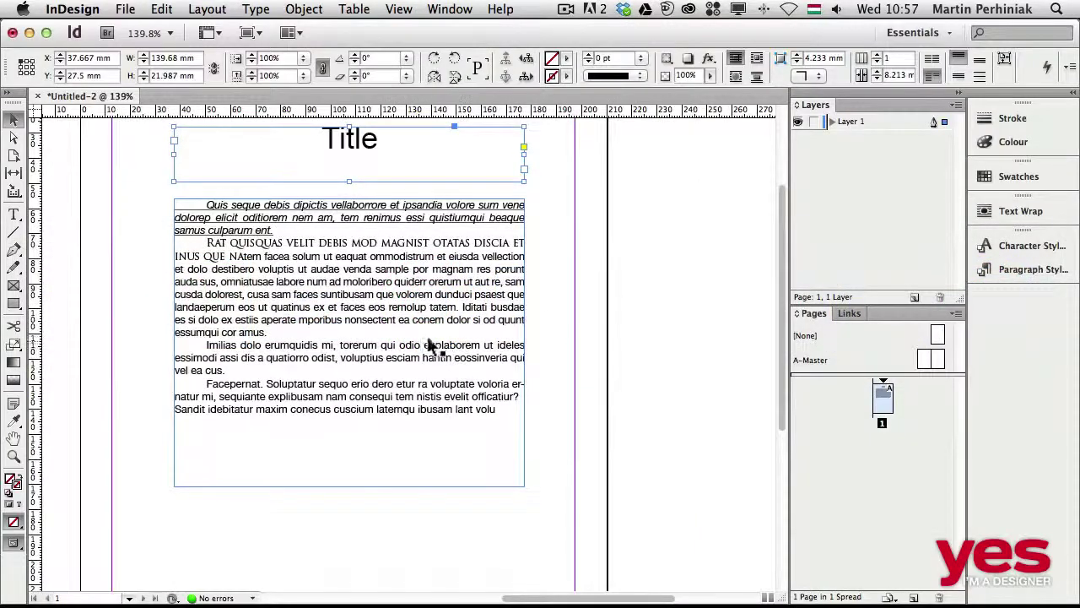
{"action": "left_click_drag", "start_coordinate": [301, 451], "coordinate": [340, 259]}
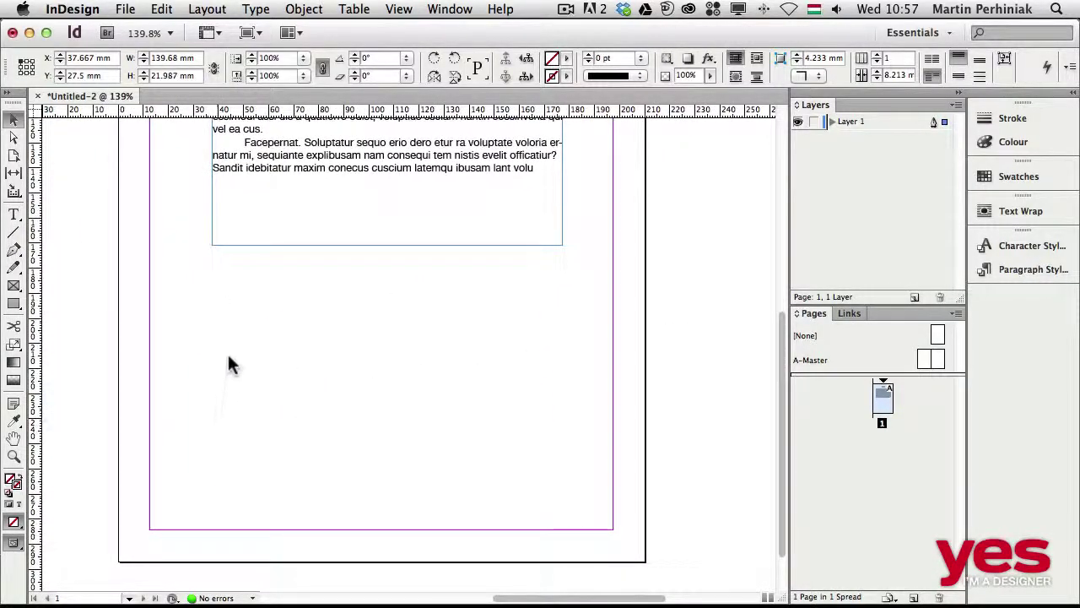
Draw a three-point wave path with the Pen tool below the text frame.
{"action": "left_click", "coordinate": [14, 215]}
{"action": "key", "text": "p"}
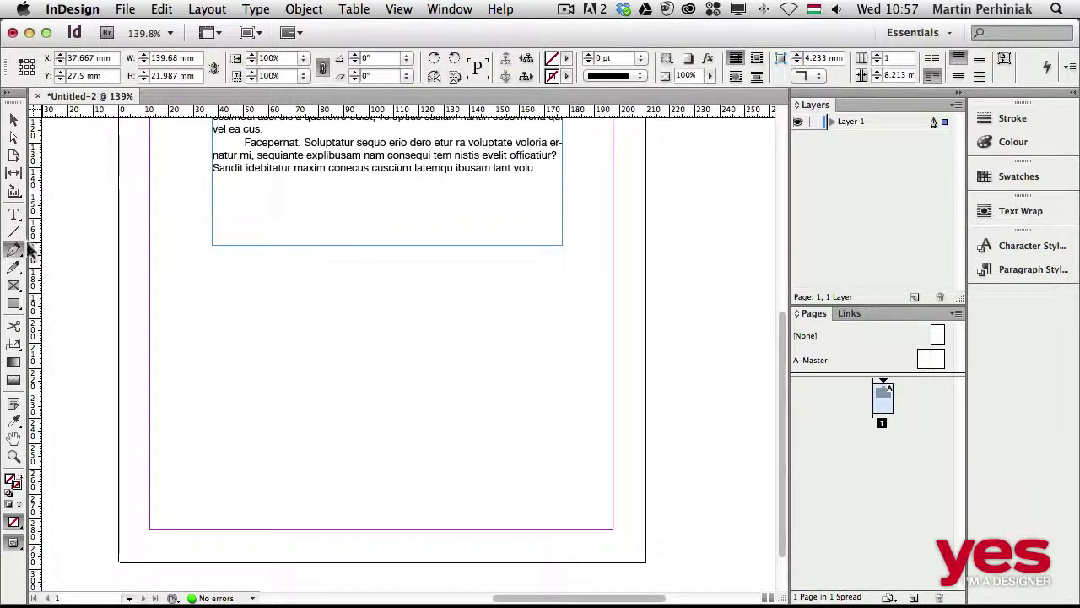
{"action": "left_click", "coordinate": [198, 406]}
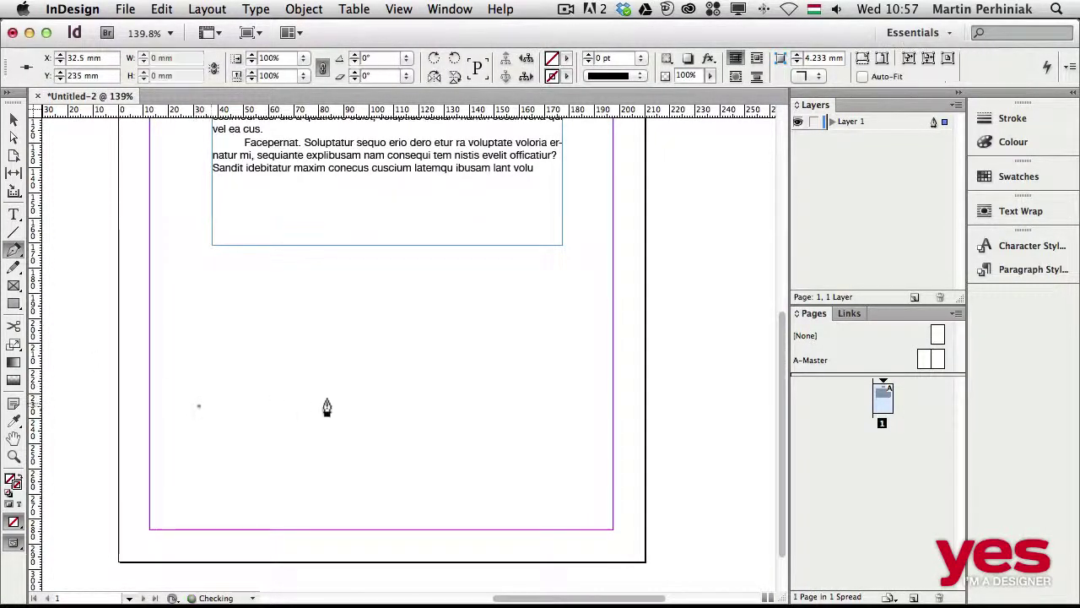
{"action": "left_click_drag", "start_coordinate": [385, 410], "coordinate": [461, 369]}
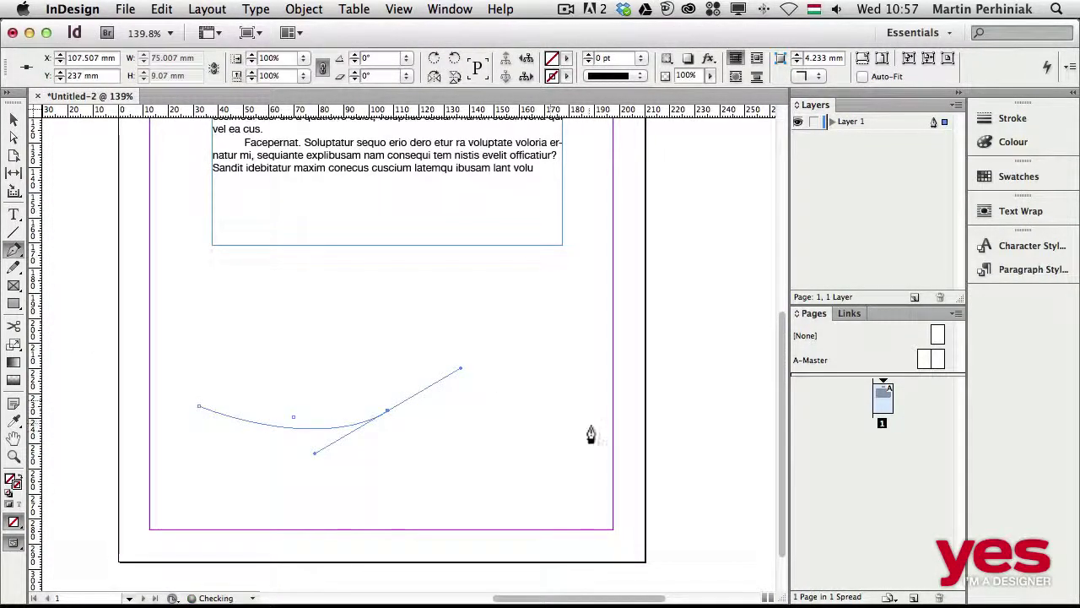
{"action": "left_click", "coordinate": [591, 425]}
{"action": "key", "text": "a"}
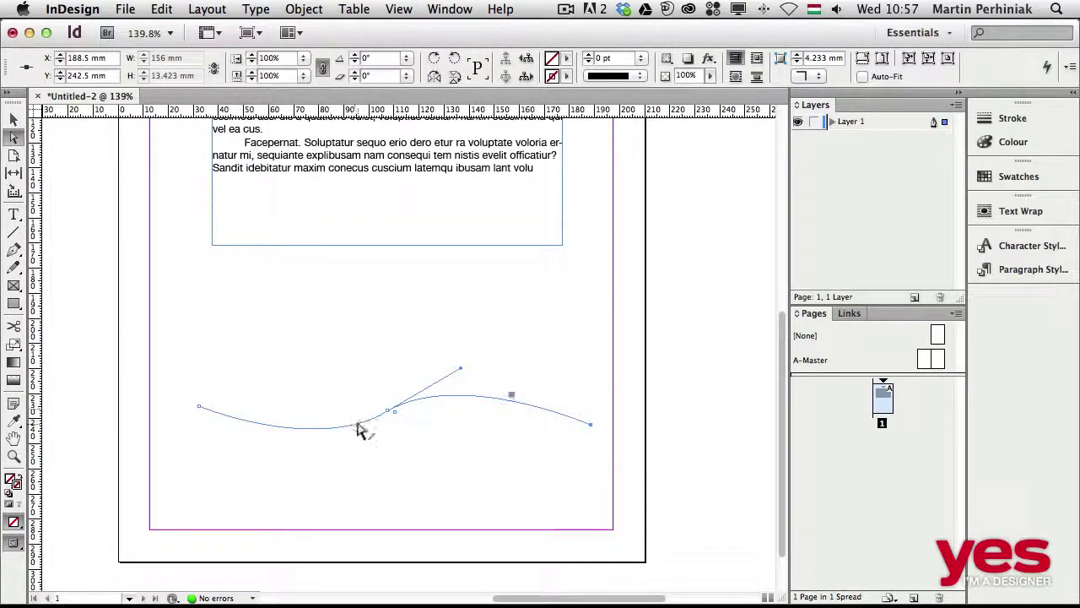
Set 'Now I'm doing the same thing in InDesign' along the wave using the Type on a Path tool.
{"action": "left_click", "coordinate": [14, 216]}
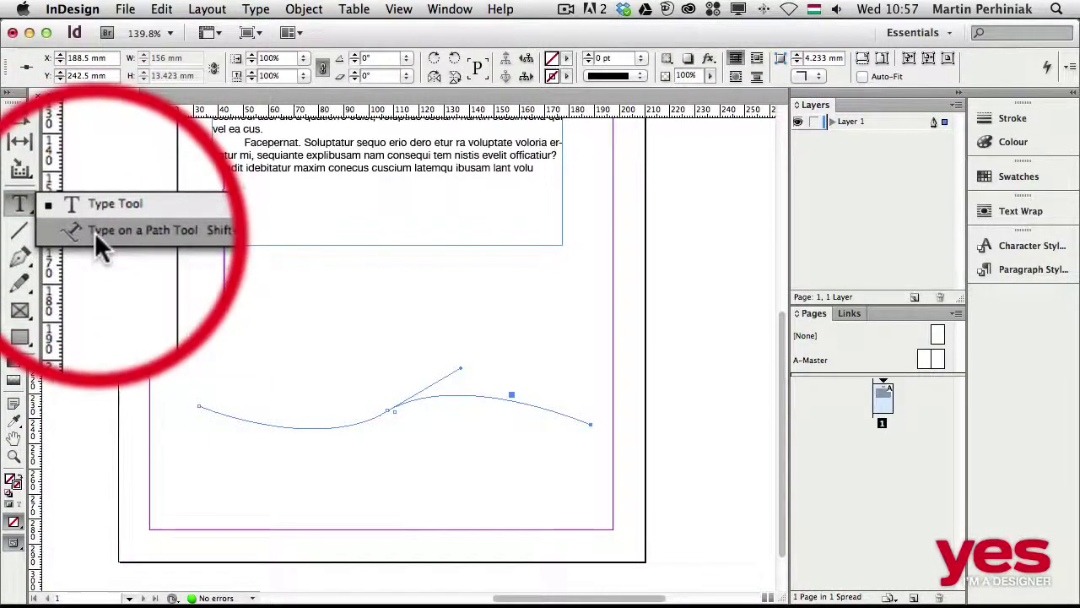
{"action": "left_click", "coordinate": [65, 233]}
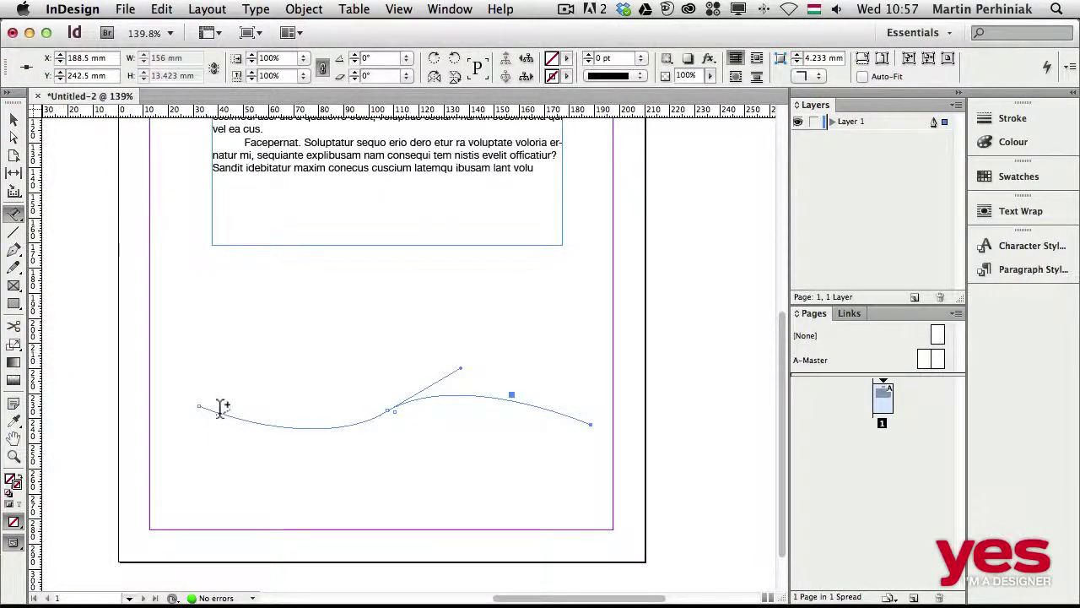
{"action": "left_click", "coordinate": [215, 410]}
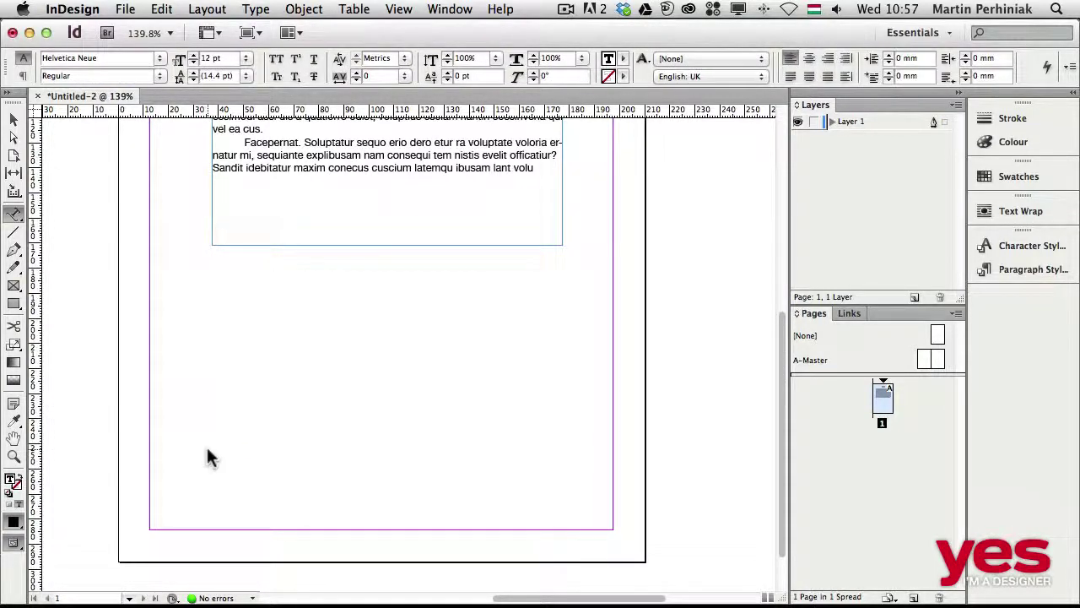
{"action": "type", "text": "Now I’"}
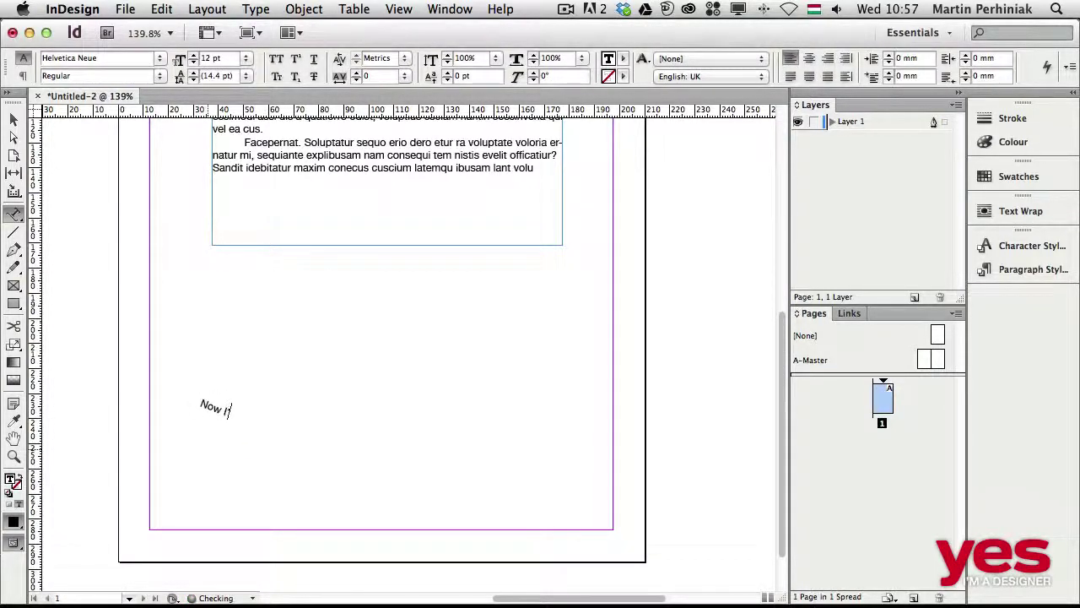
{"action": "type", "text": "'m doing"}
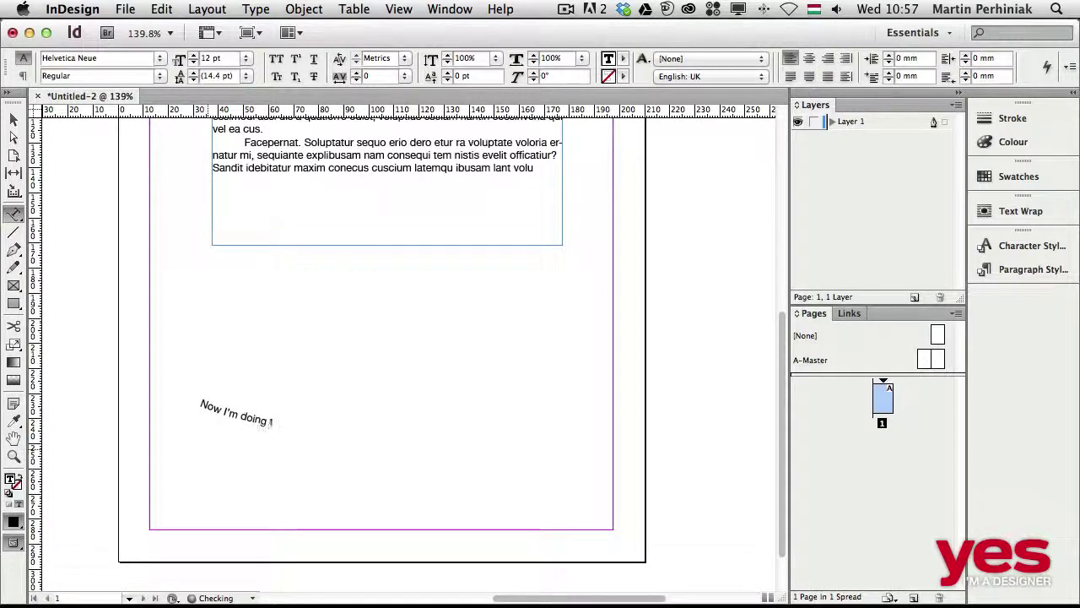
{"action": "type", "text": " the same thing "}
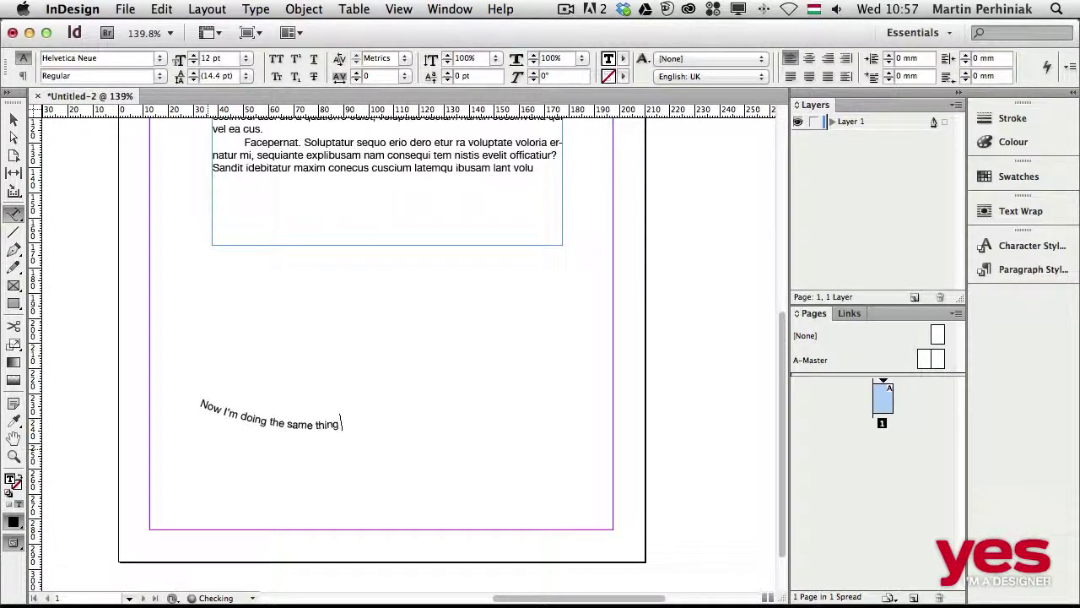
{"action": "type", "text": "in InDesign"}
{"action": "key", "text": "Escape"}
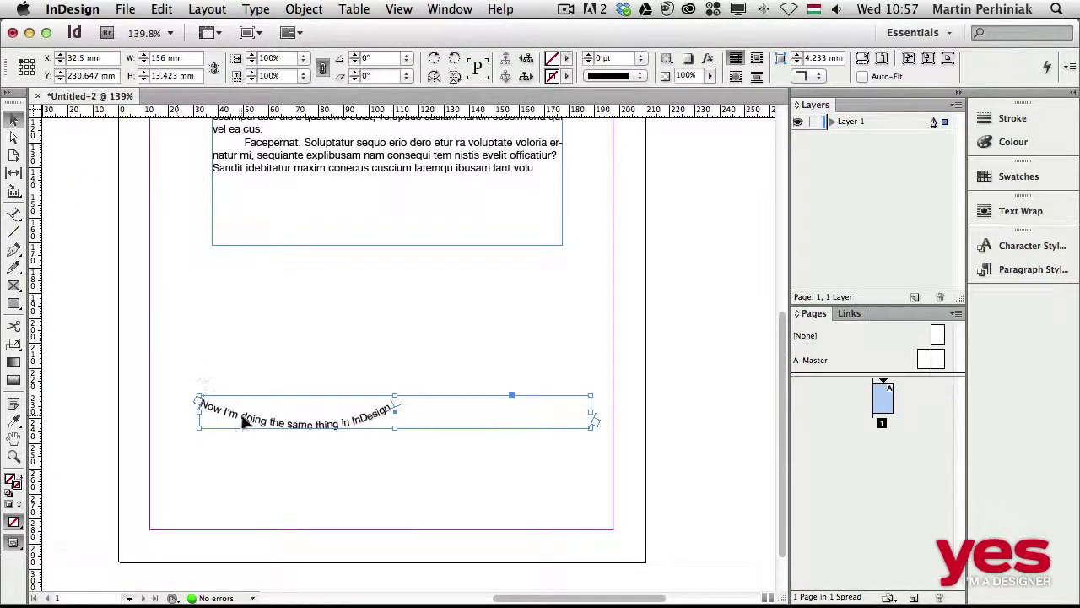
Move the path text's start further along the curve and pull its end back to just after 'InDesign'.
{"action": "left_click", "coordinate": [14, 137]}
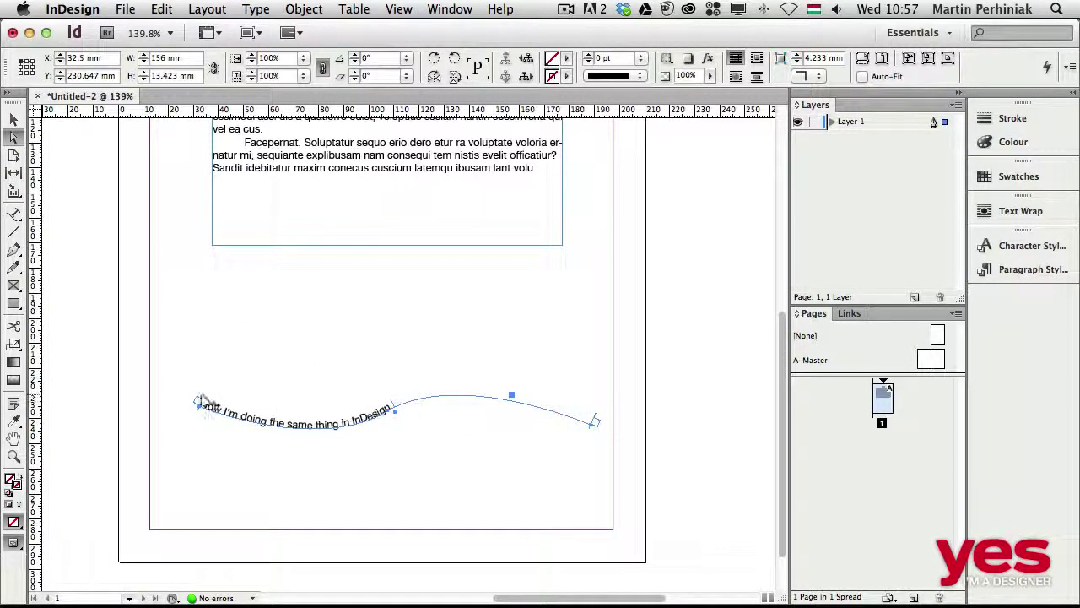
{"action": "left_click_drag", "start_coordinate": [203, 402], "coordinate": [270, 415]}
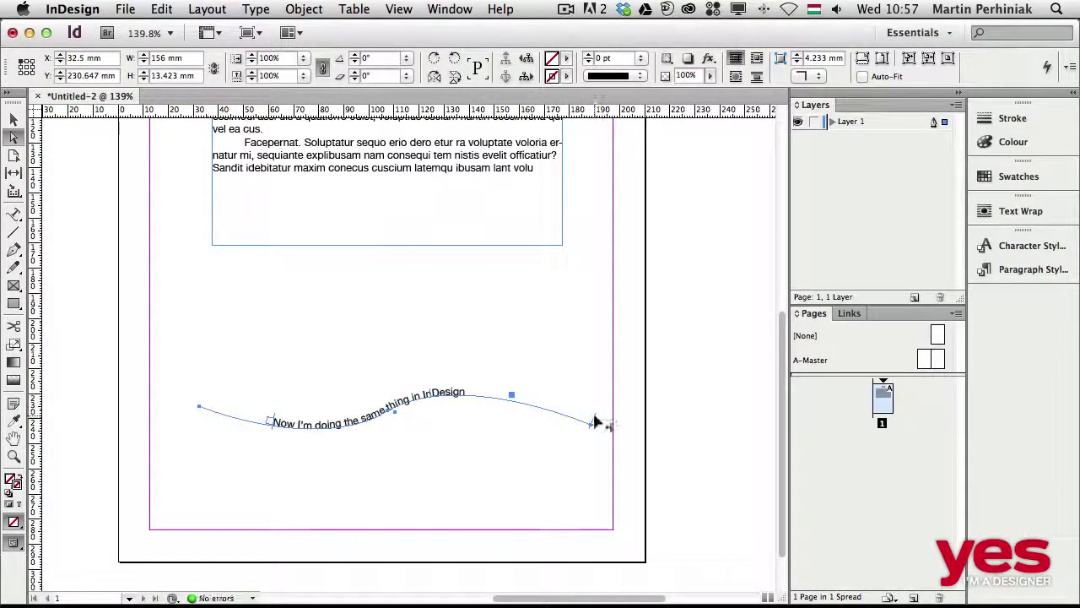
{"action": "left_click_drag", "start_coordinate": [595, 422], "coordinate": [480, 392]}
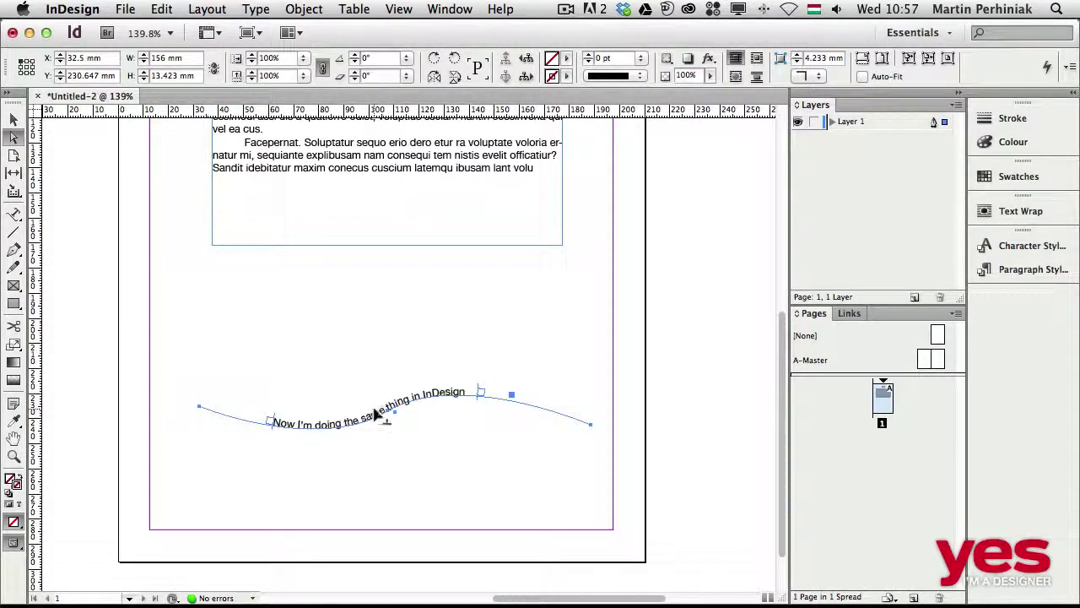
Flip the text to the other side of the curve and back upright, then deselect everything.
{"action": "left_click_drag", "start_coordinate": [337, 447], "coordinate": [342, 446]}
{"action": "left_click_drag", "start_coordinate": [384, 409], "coordinate": [414, 413]}
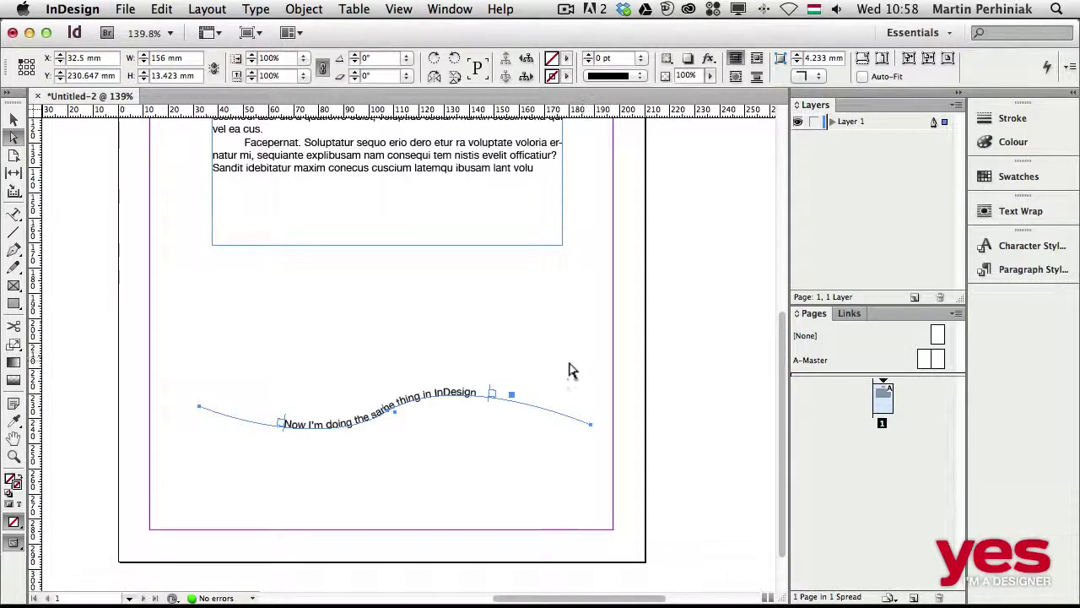
{"action": "key", "text": "v"}
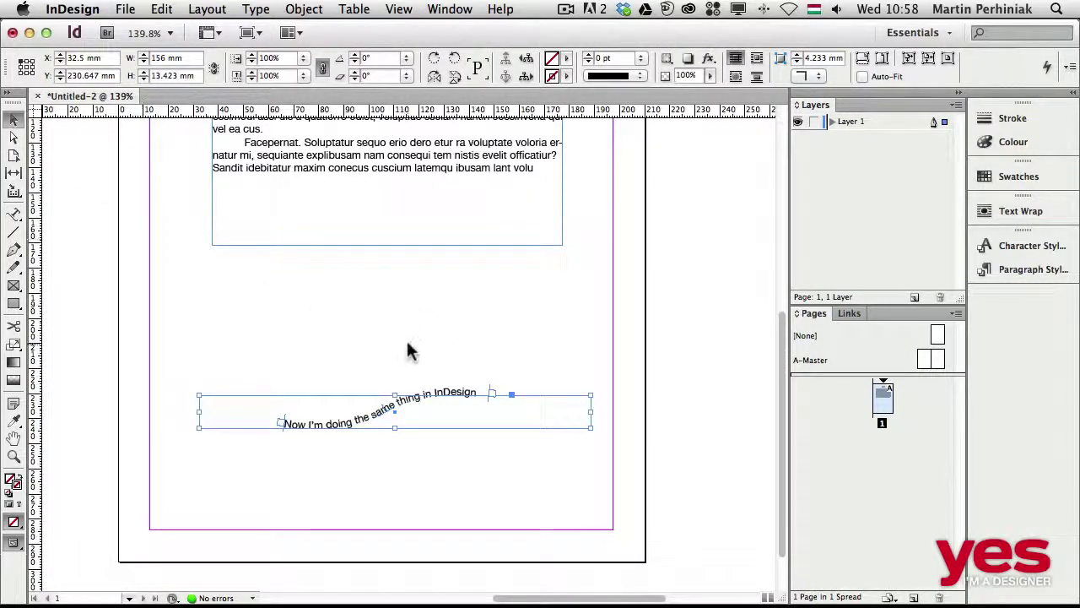
{"action": "left_click", "coordinate": [470, 346]}
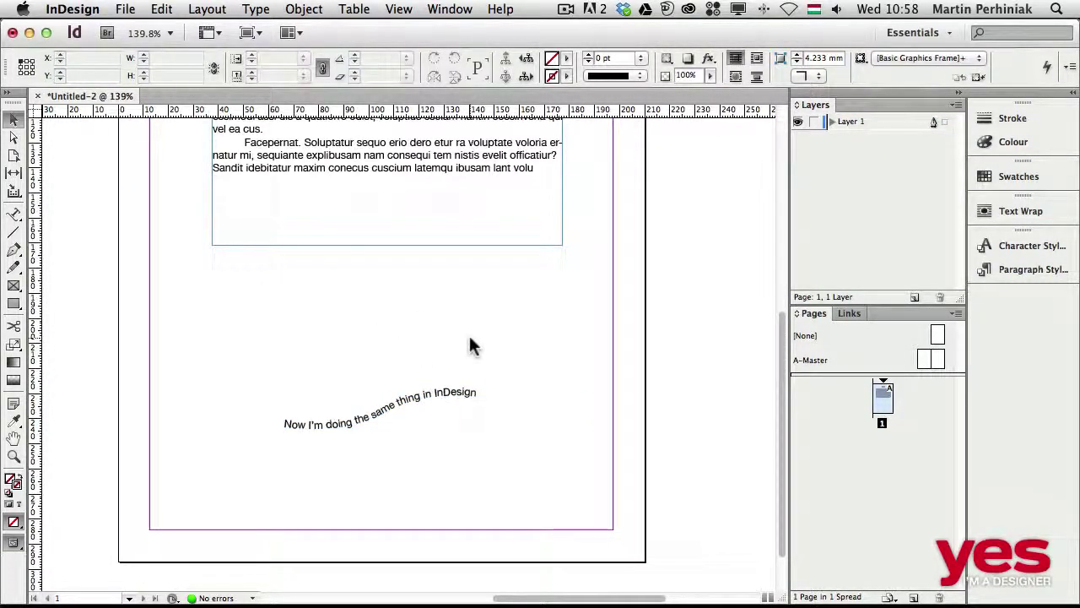